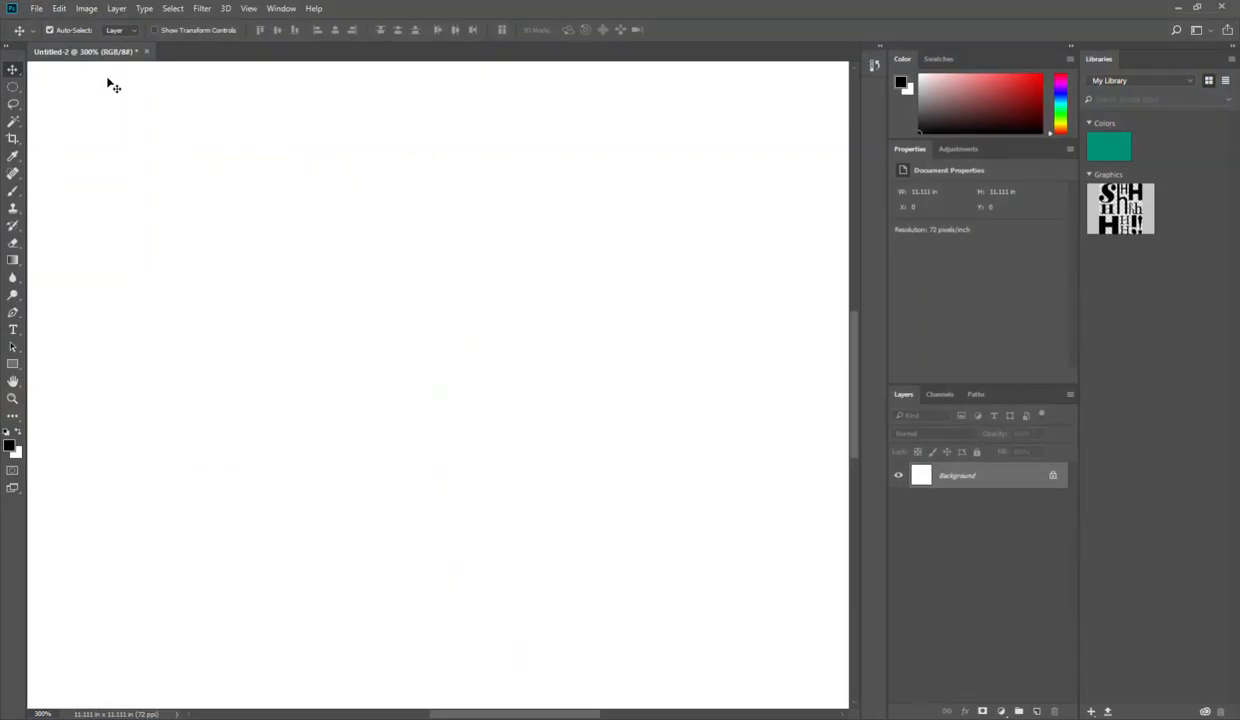
Step: Create a new 800 × 800 px document at 72 pixels/inch in RGB Color with a white background
{"action": "left_click", "coordinate": [36, 8]}
{"action": "left_click", "coordinate": [50, 17]}
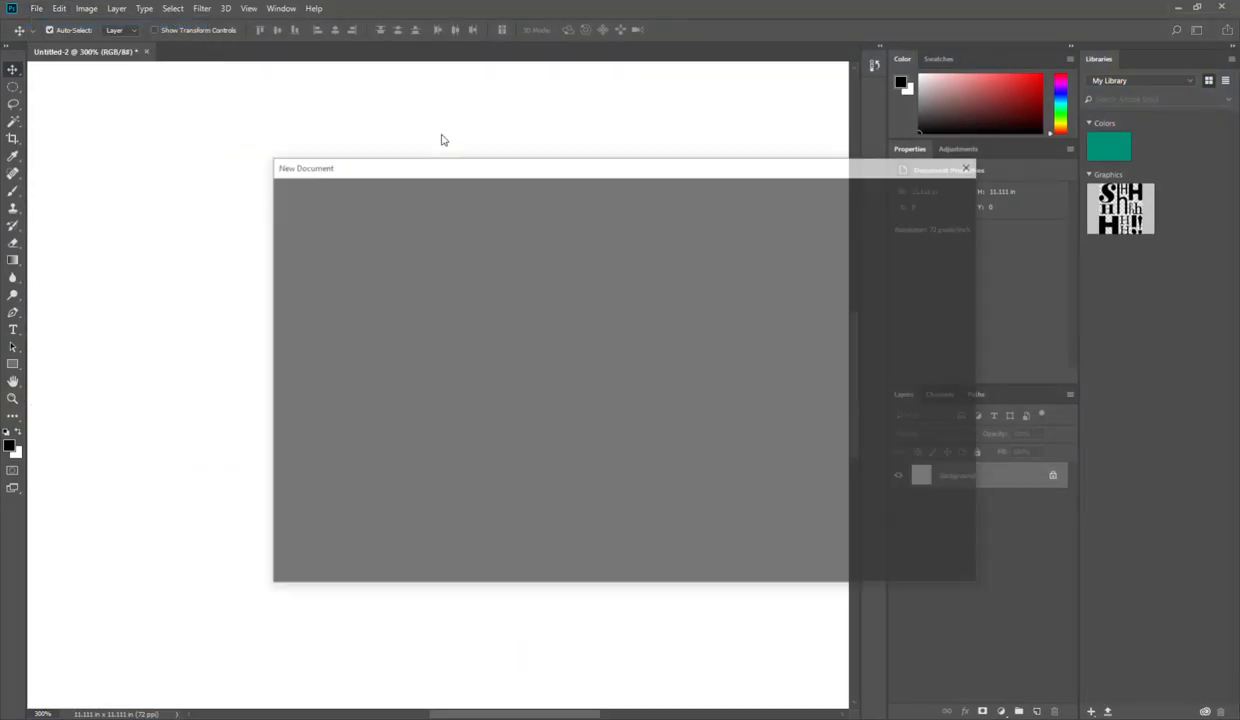
{"action": "double_click", "coordinate": [800, 287]}
{"action": "double_click", "coordinate": [802, 329]}
{"action": "double_click", "coordinate": [795, 371]}
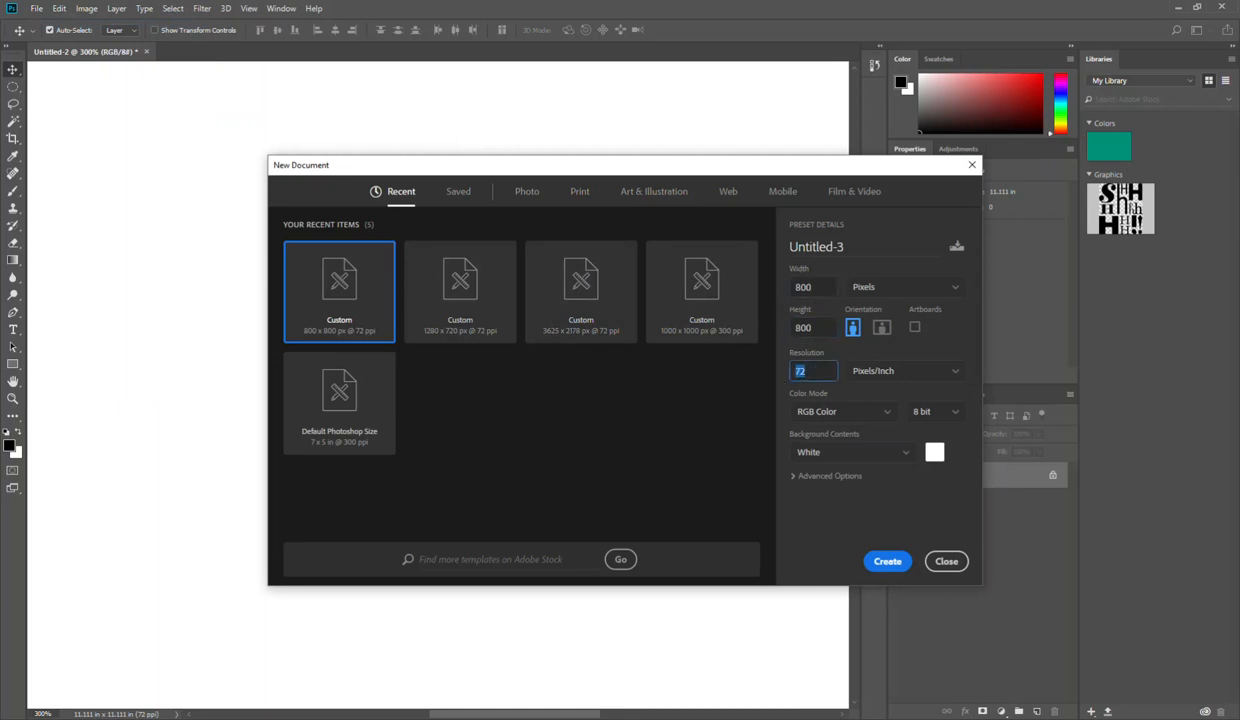
{"action": "left_click", "coordinate": [887, 563]}
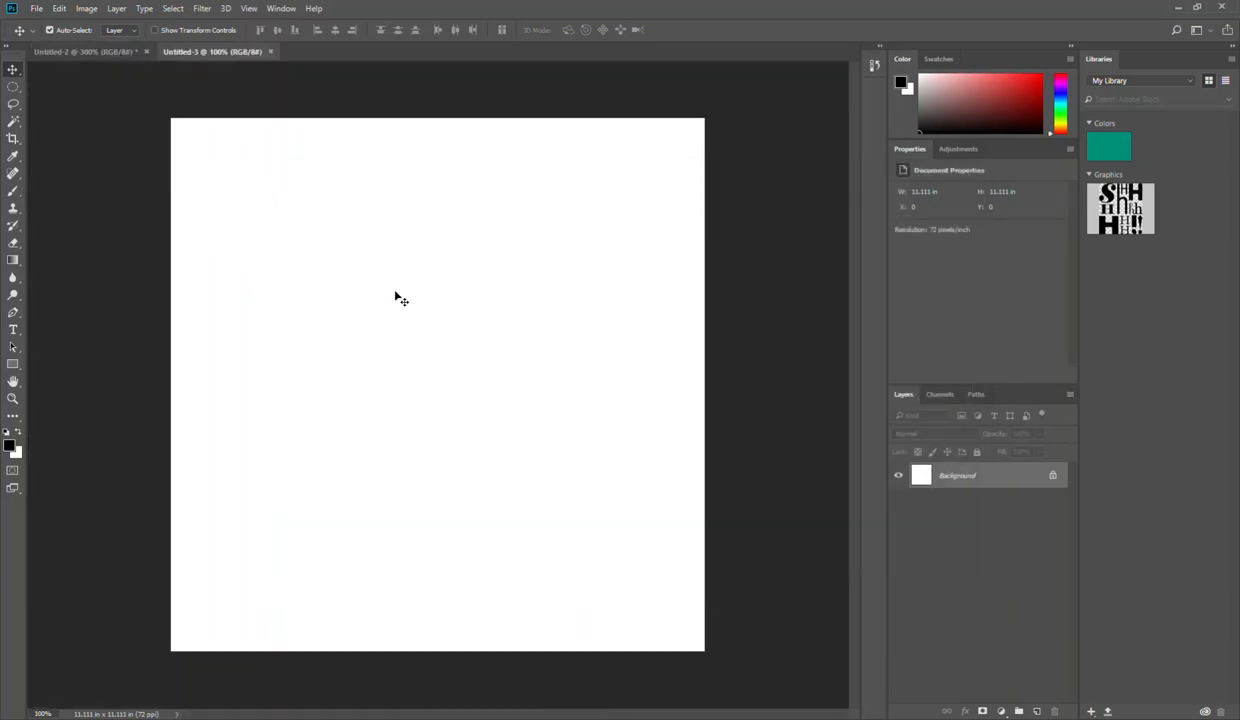
Step: Draw a white rectangle shape near the canvas's upper-left area and set its size to 24 × 16 px
{"action": "left_click", "coordinate": [13, 362]}
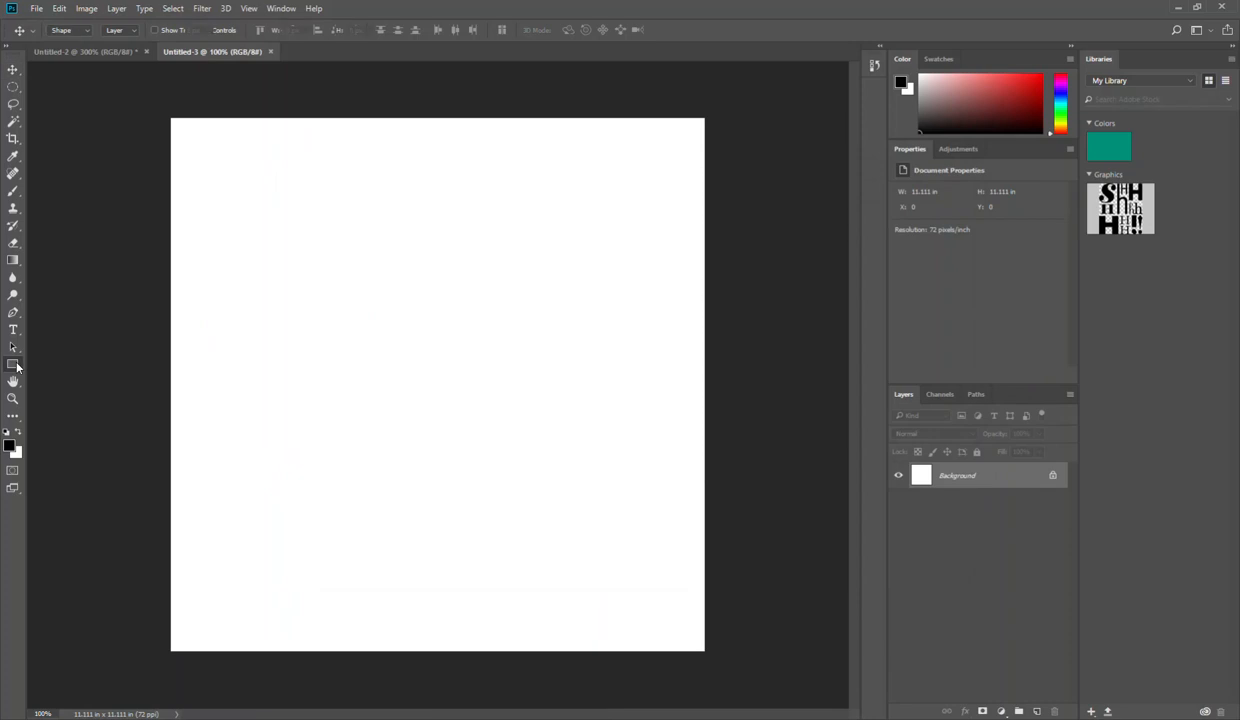
{"action": "left_click_drag", "start_coordinate": [244, 195], "coordinate": [300, 238]}
{"action": "left_click", "coordinate": [277, 30]}
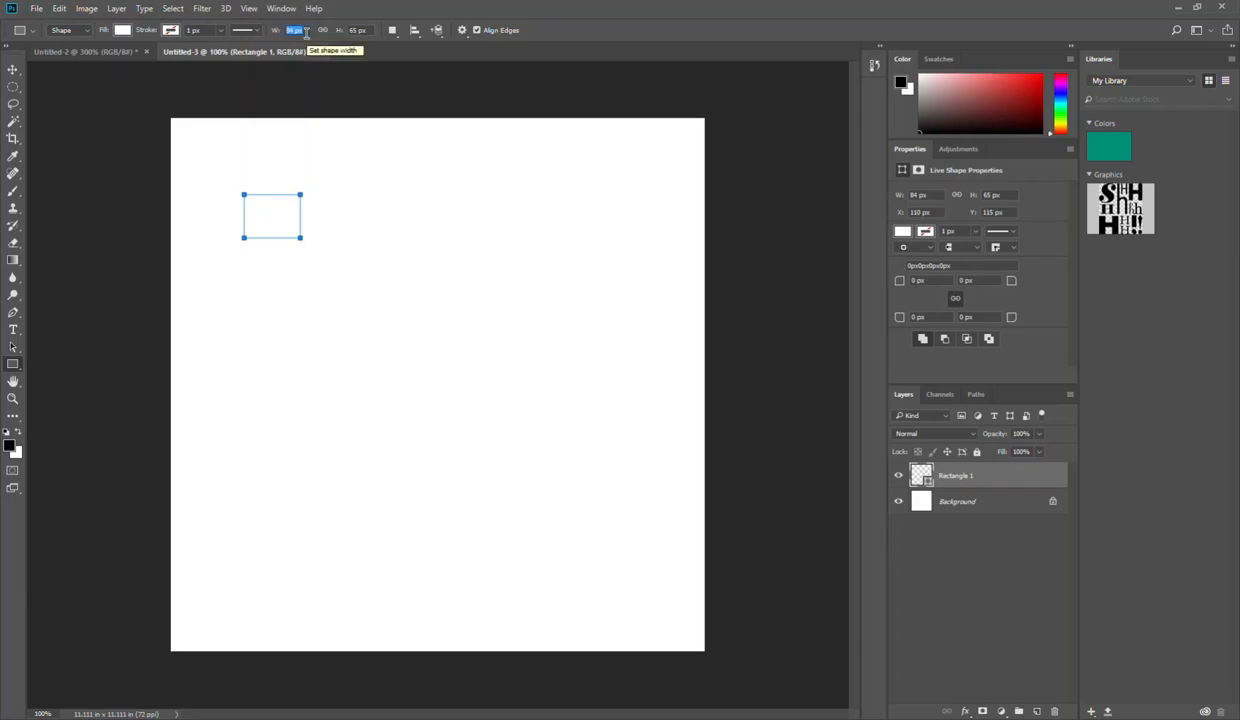
{"action": "type", "text": "24"}
{"action": "key", "text": "Tab"}
{"action": "type", "text": "16"}
{"action": "key", "text": "Return"}
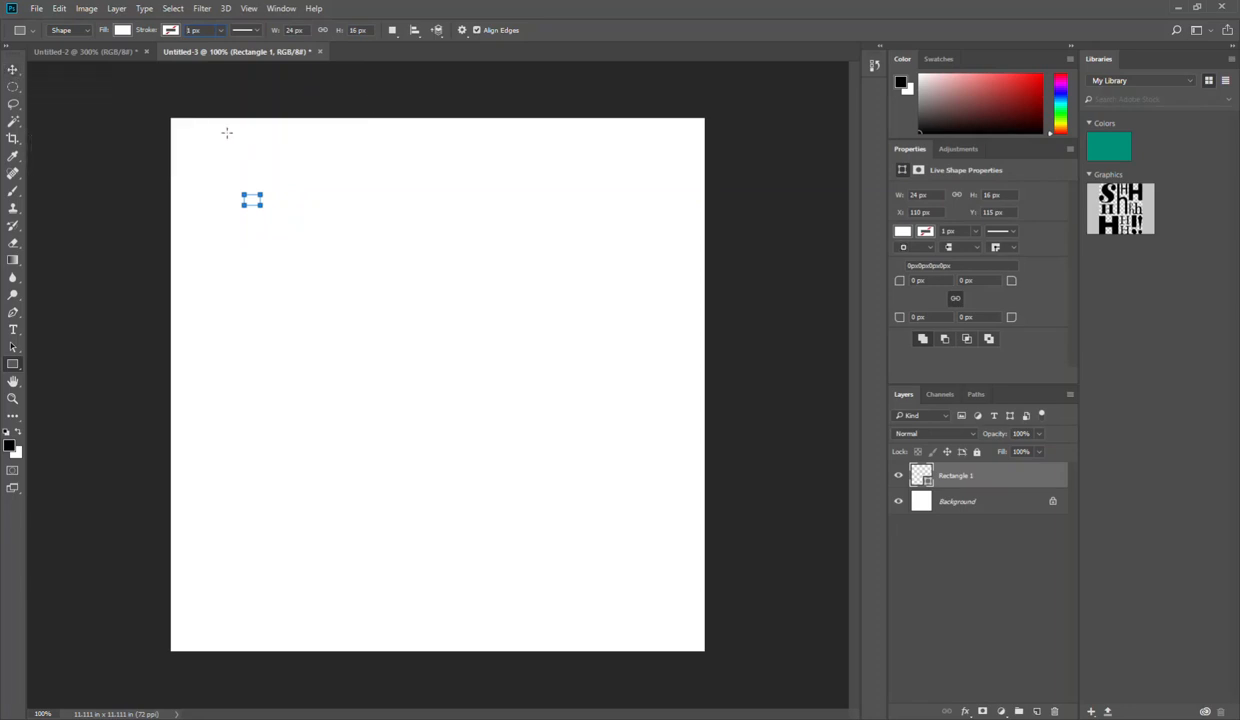
Step: Scale the rectangle up proportionally to about 719 × 479 px and center it on the canvas
{"action": "left_click", "coordinate": [12, 68]}
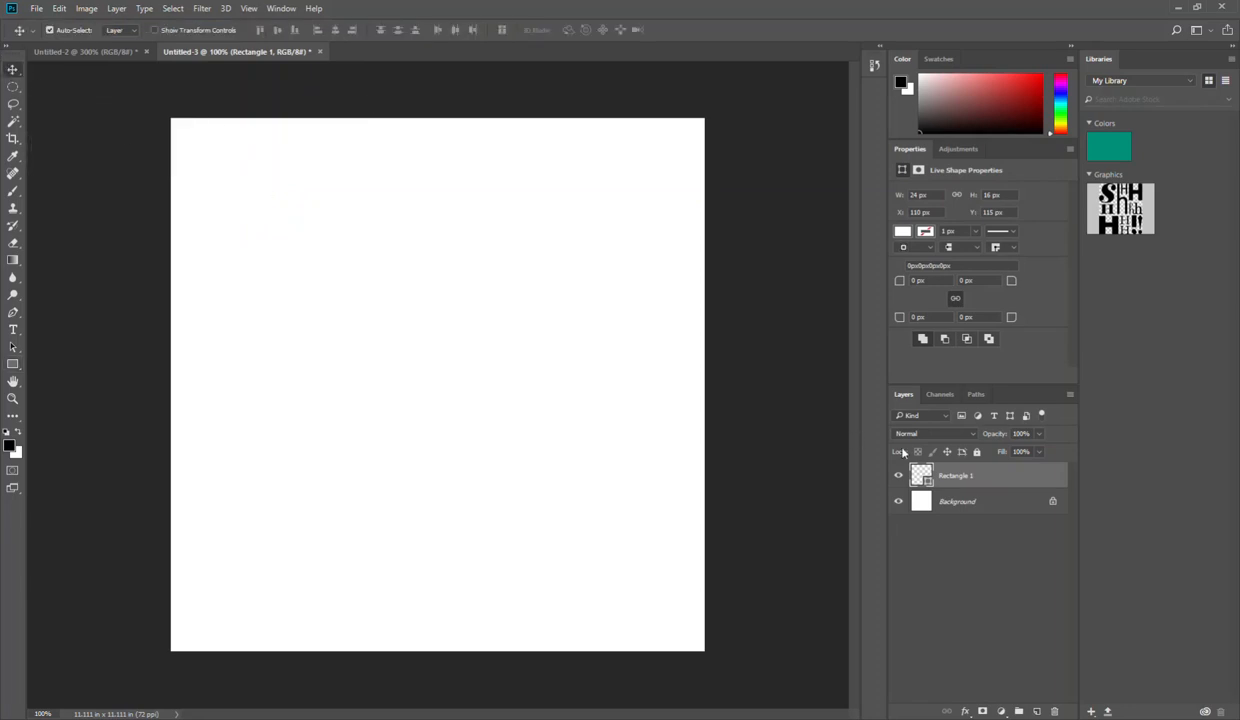
{"action": "key", "text": "ctrl+t"}
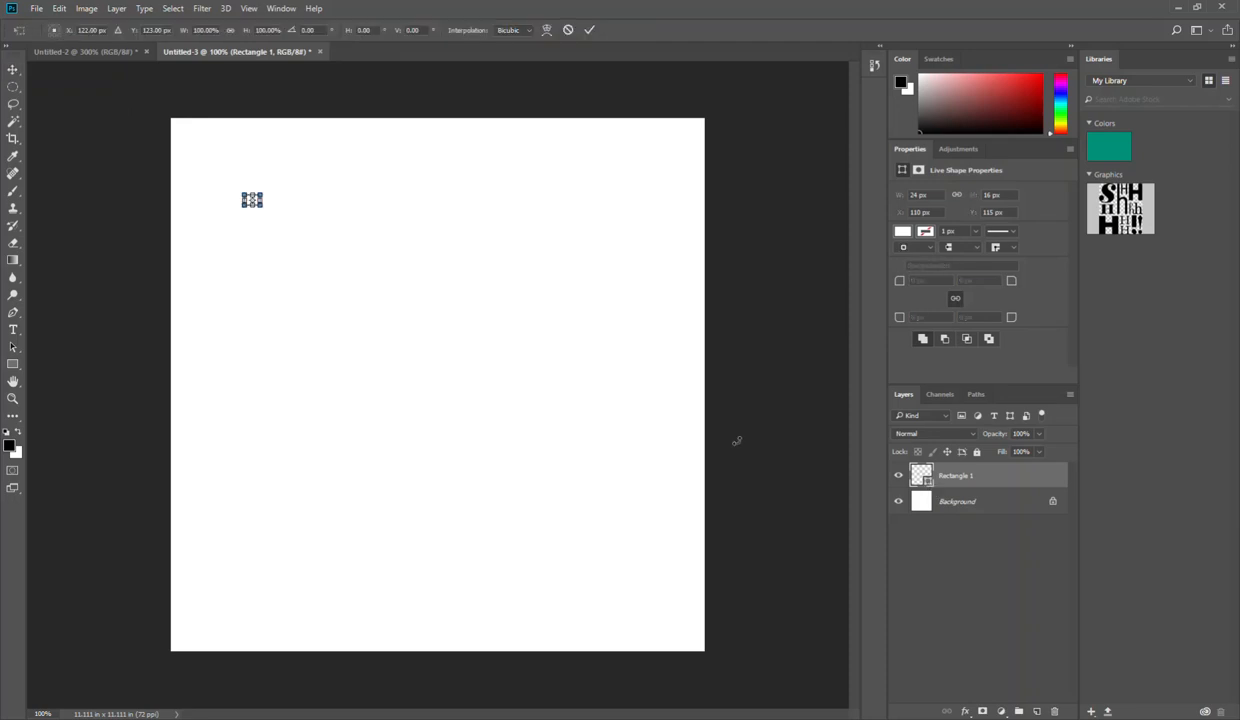
{"action": "left_click_drag", "start_coordinate": [262, 205], "coordinate": [652, 451]}
{"action": "left_click_drag", "start_coordinate": [426, 305], "coordinate": [443, 282]}
{"action": "left_click_drag", "start_coordinate": [493, 323], "coordinate": [487, 390]}
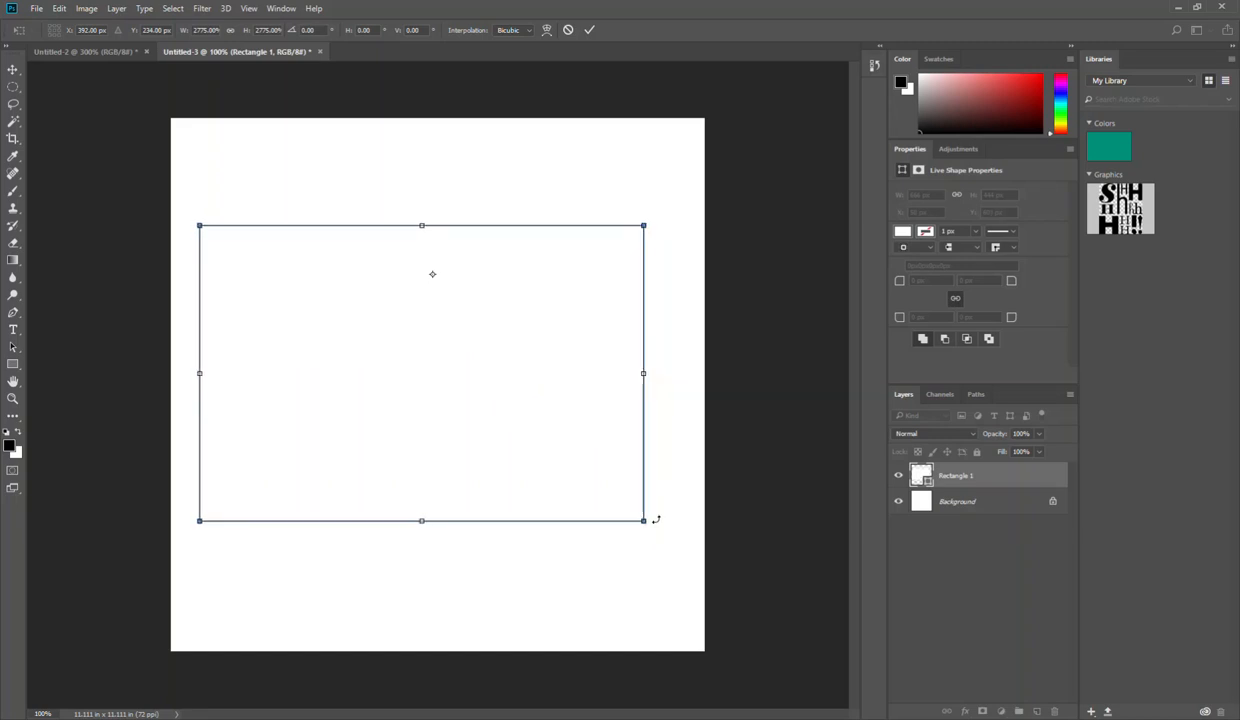
{"action": "left_click_drag", "start_coordinate": [643, 521], "coordinate": [679, 545]}
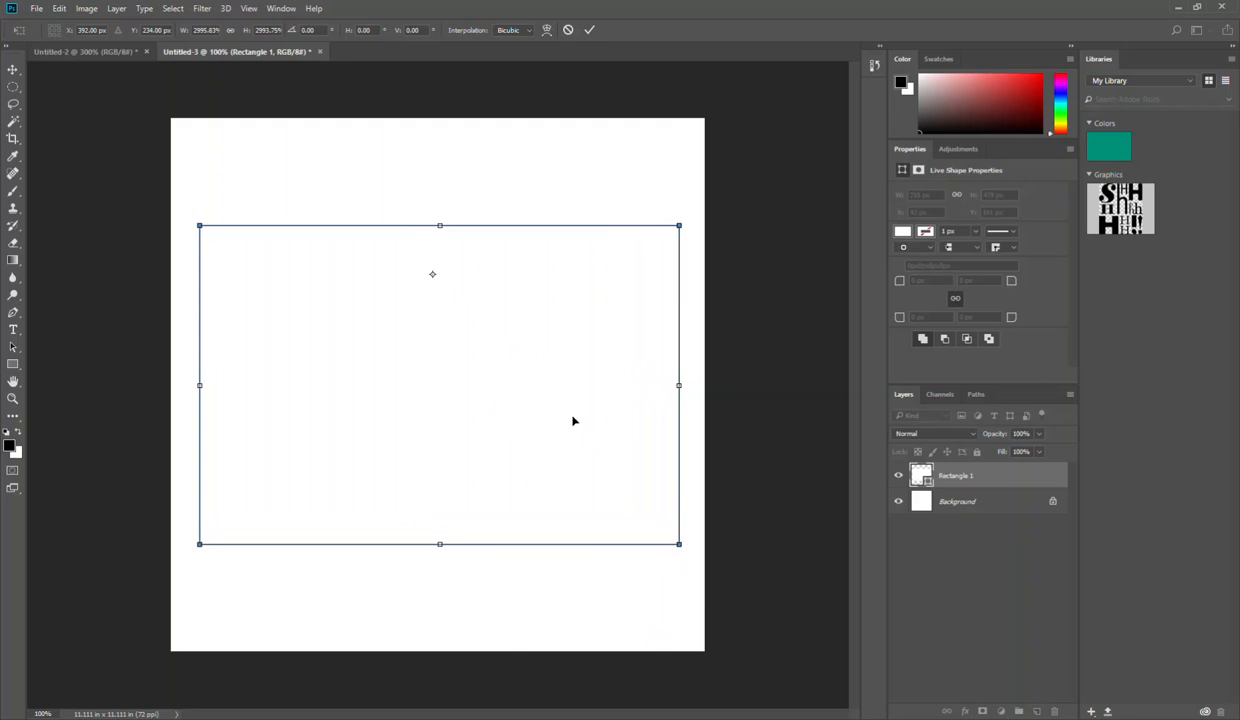
{"action": "left_click_drag", "start_coordinate": [573, 422], "coordinate": [574, 423]}
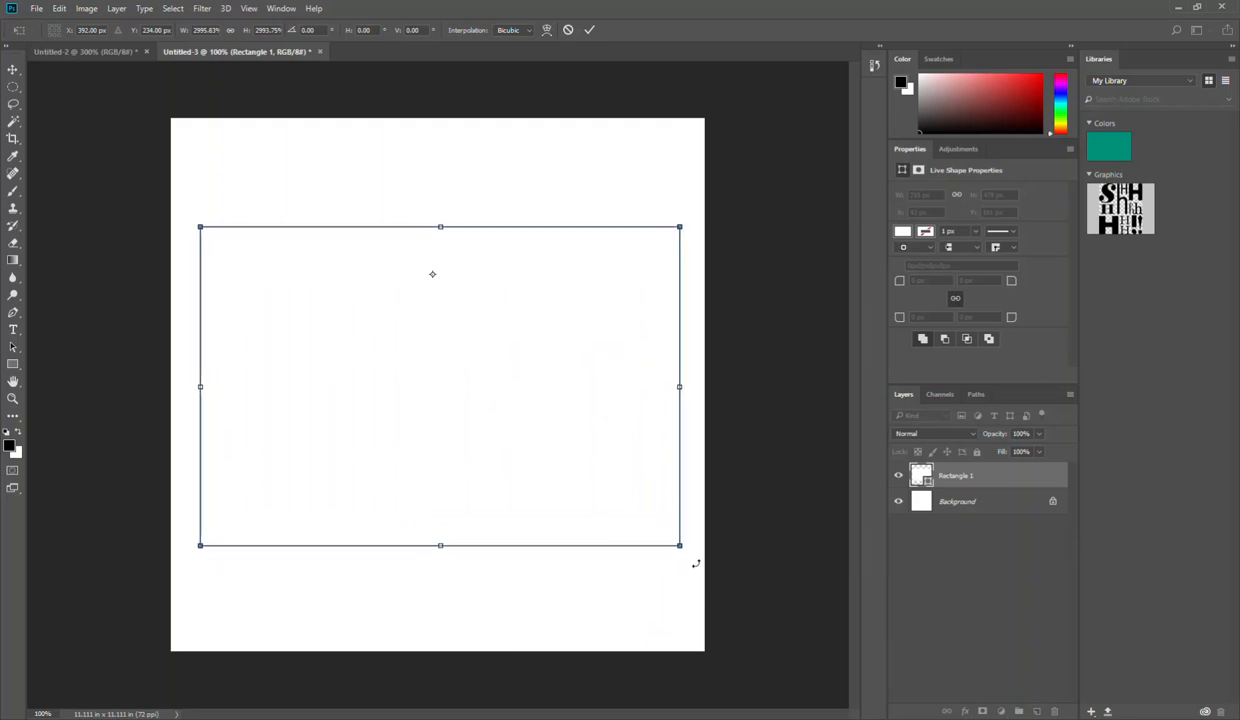
{"action": "left_click", "coordinate": [13, 70]}
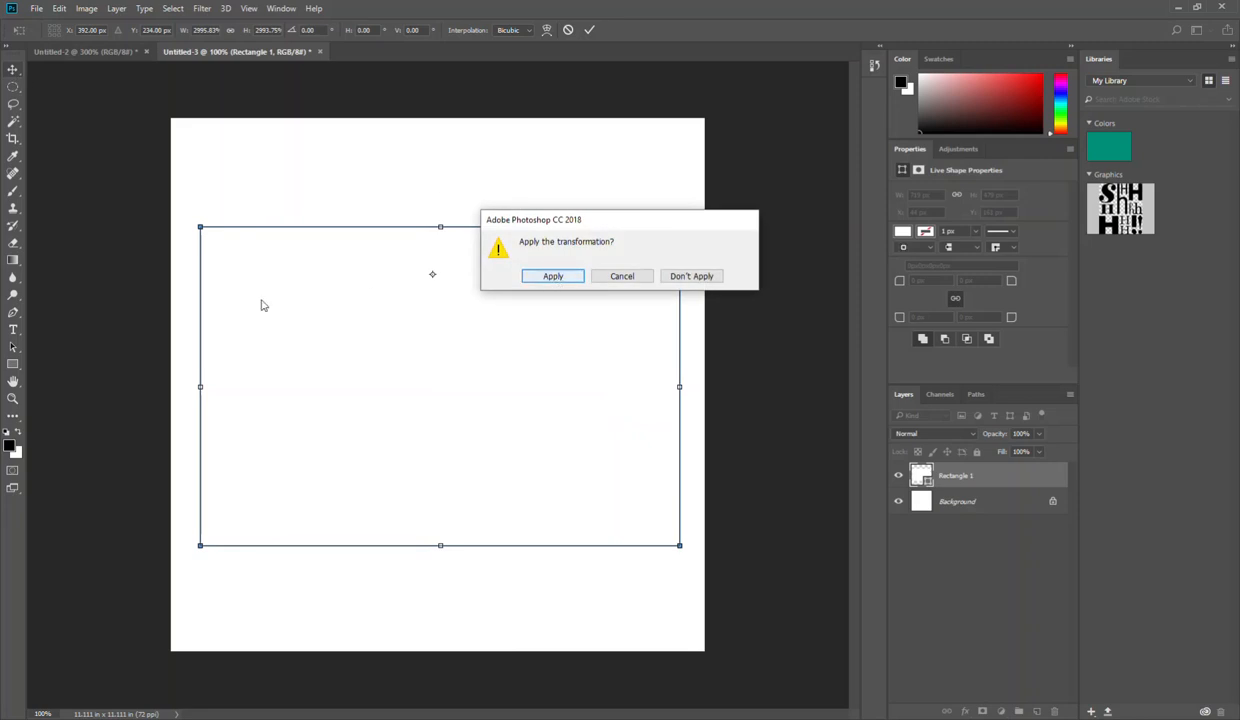
{"action": "left_click", "coordinate": [548, 277]}
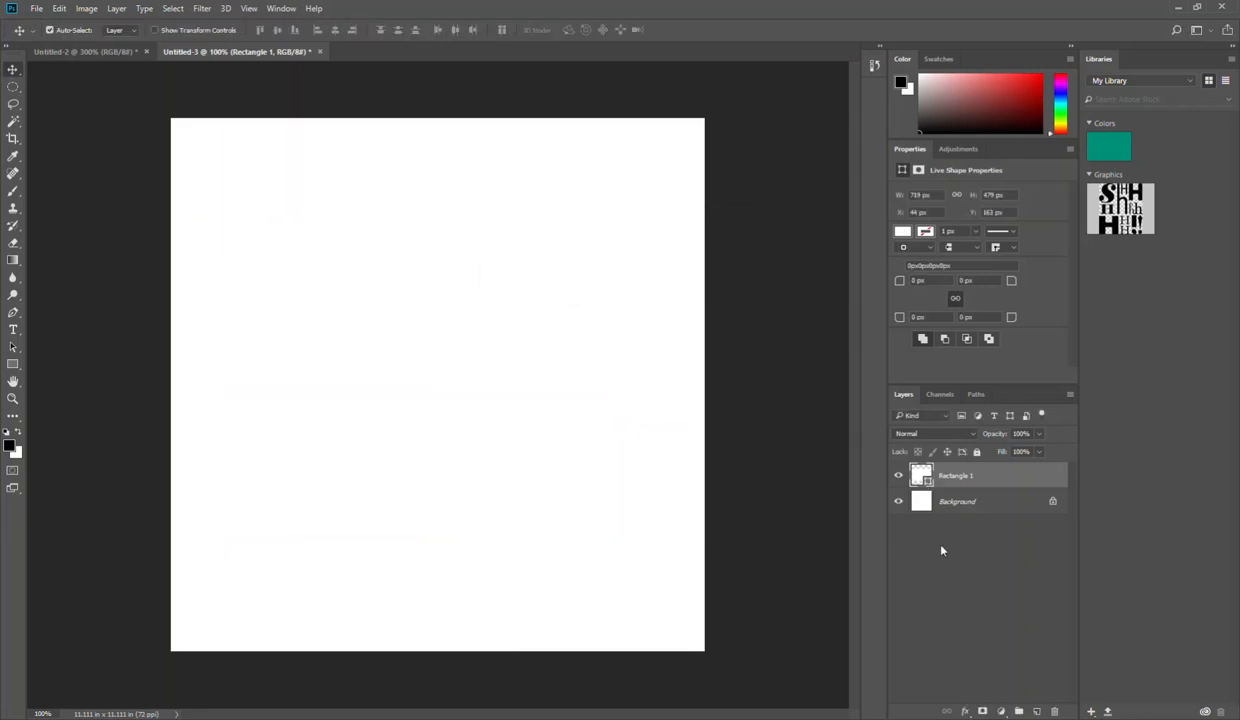
{"action": "left_click", "coordinate": [921, 497], "text": "shift"}
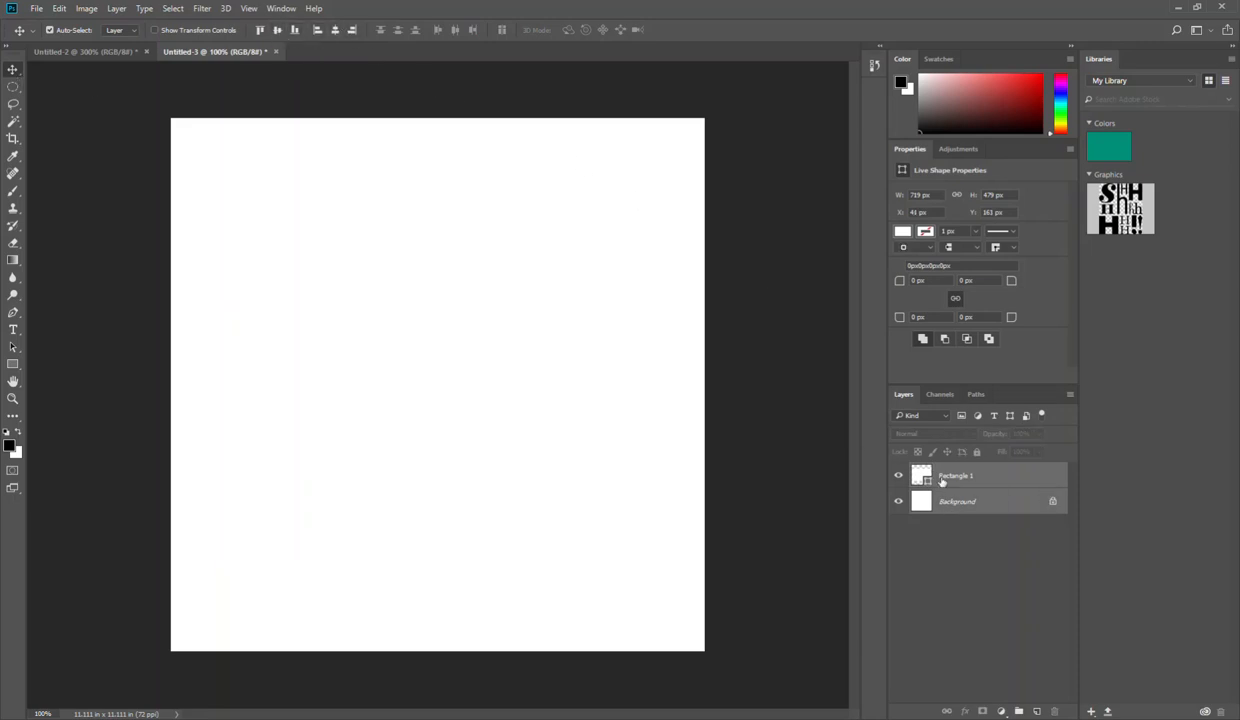
{"action": "left_click", "coordinate": [958, 480]}
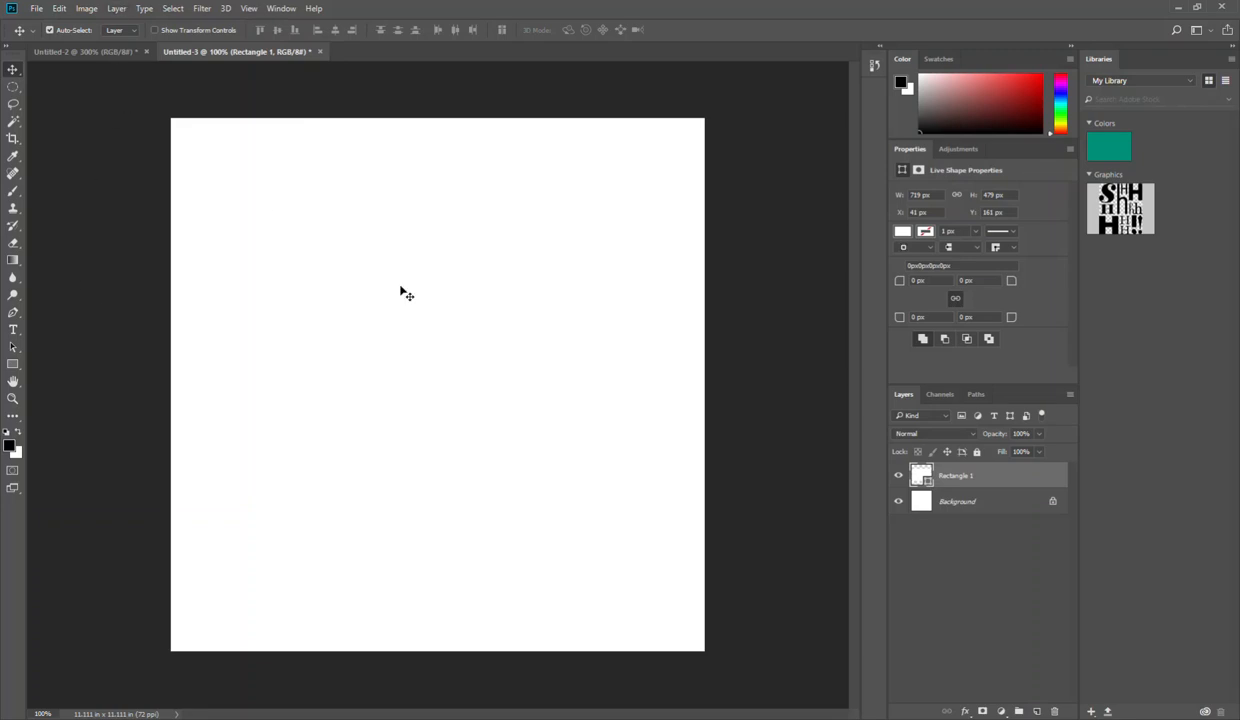
Step: Give the rectangle a solid black stroke with a width of 4 px
{"action": "key", "text": "a"}
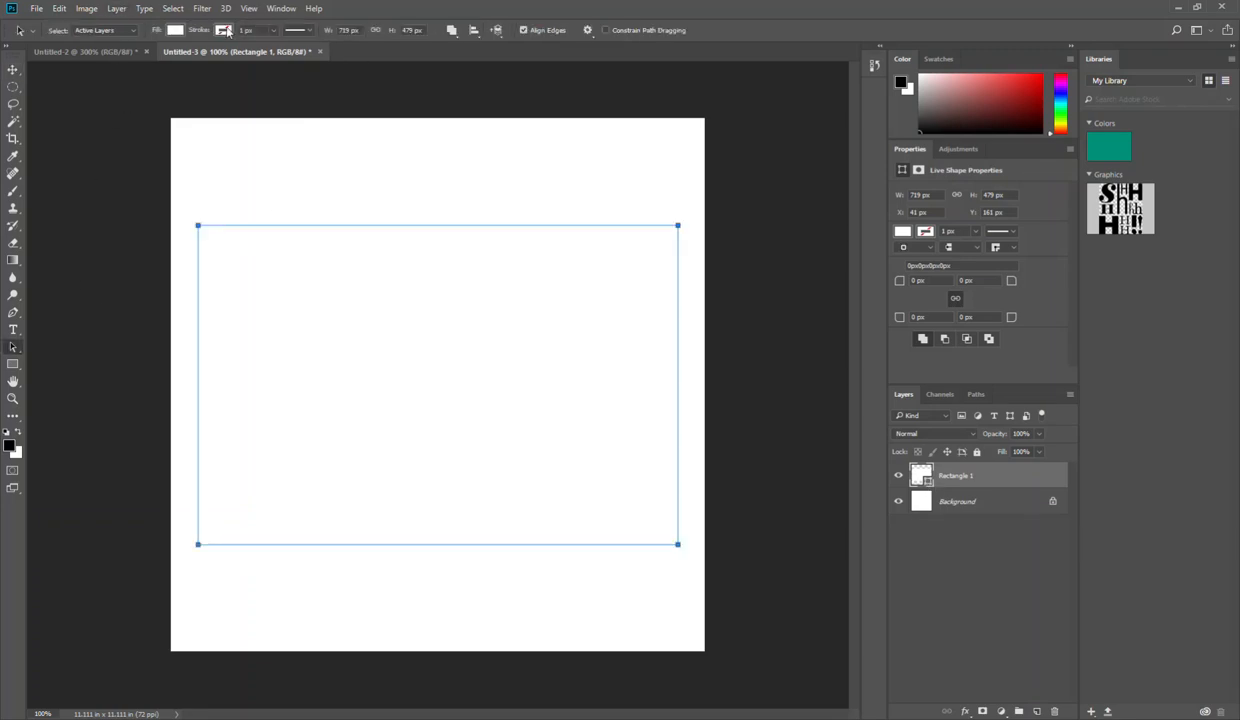
{"action": "left_click", "coordinate": [222, 32]}
{"action": "left_click", "coordinate": [159, 101]}
{"action": "left_click", "coordinate": [272, 31]}
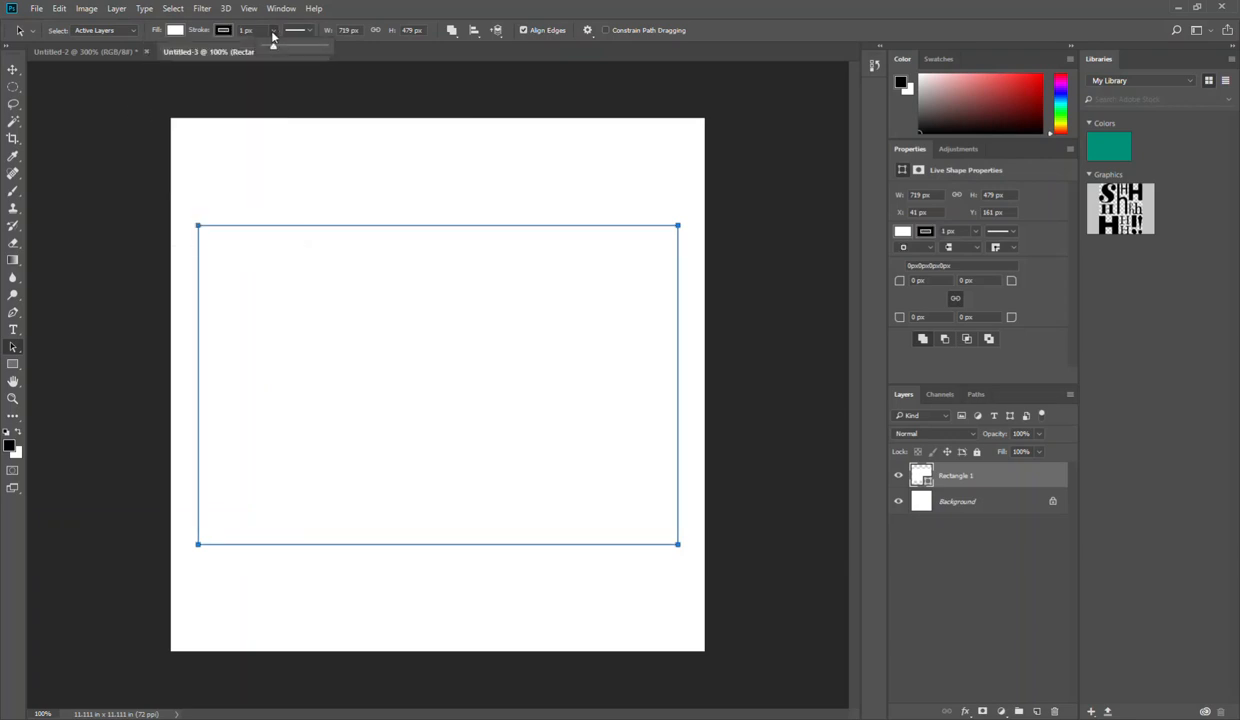
{"action": "left_click_drag", "start_coordinate": [270, 49], "coordinate": [274, 49]}
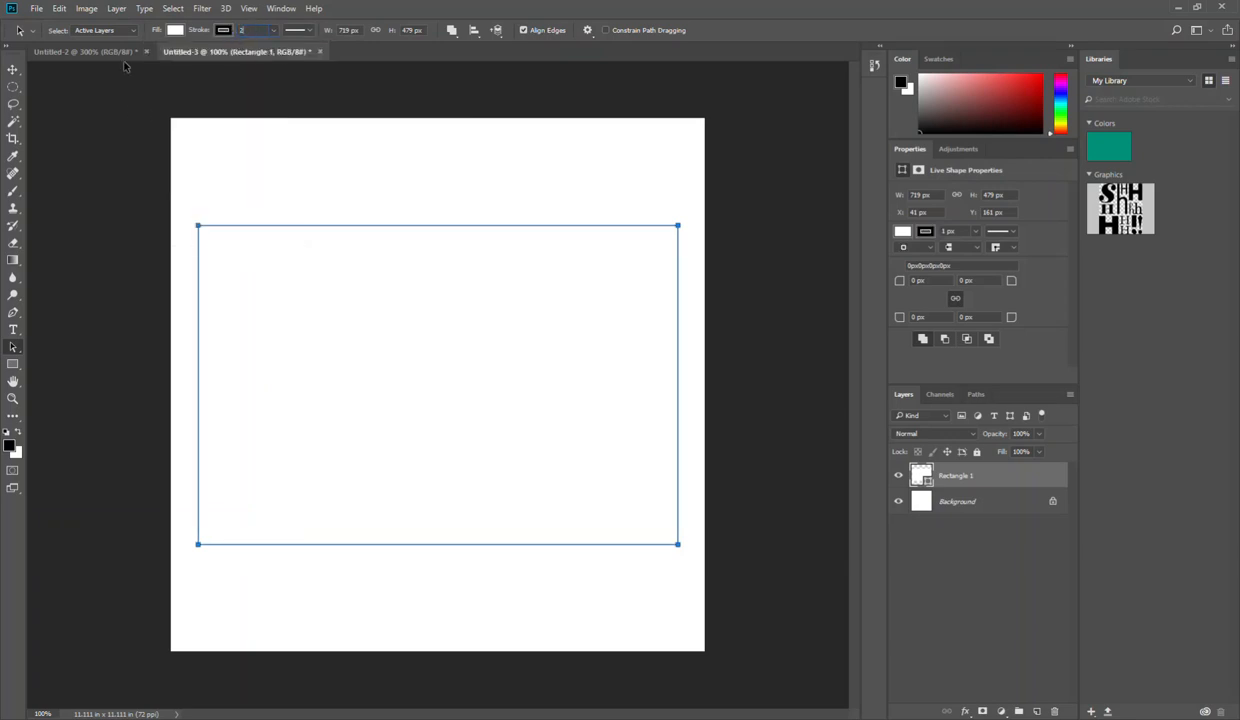
{"action": "left_click_drag", "start_coordinate": [243, 30], "coordinate": [225, 35]}
{"action": "type", "text": "4"}
{"action": "key", "text": "Return"}
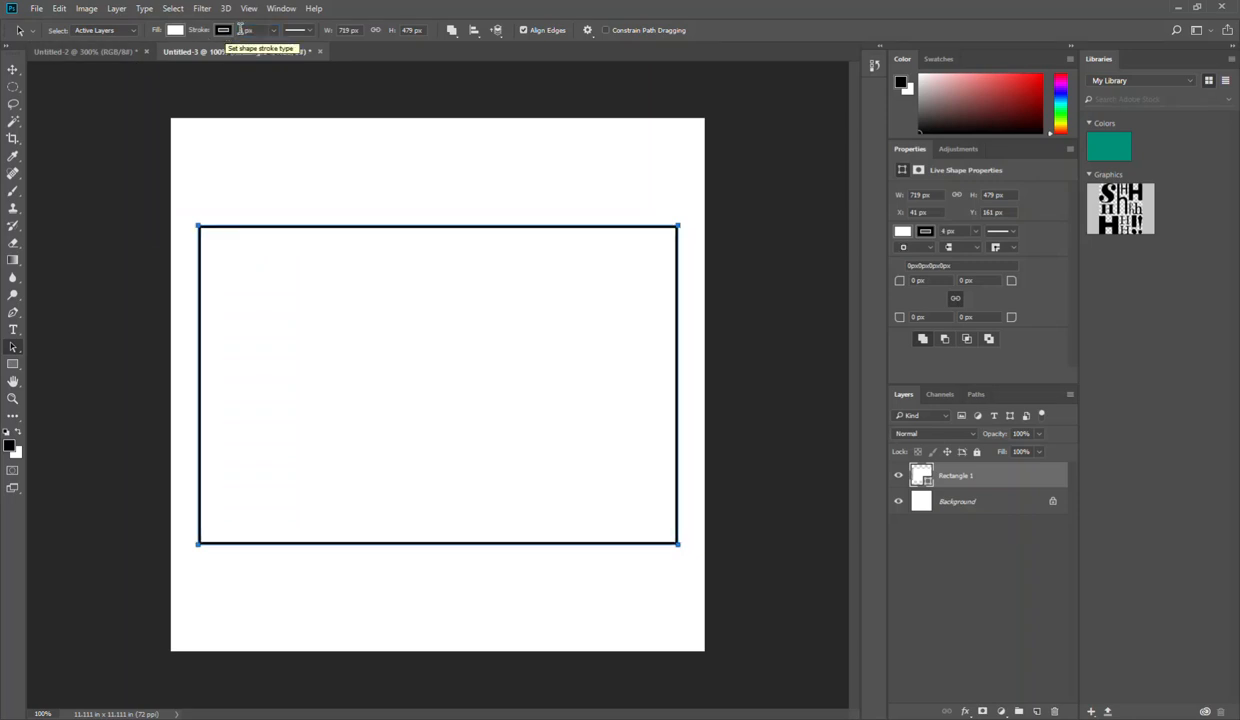
Step: Reduce the rectangle's stroke width to 2 px and deselect the shape
{"action": "left_click", "coordinate": [256, 30]}
{"action": "type", "text": "2"}
{"action": "key", "text": "Return"}
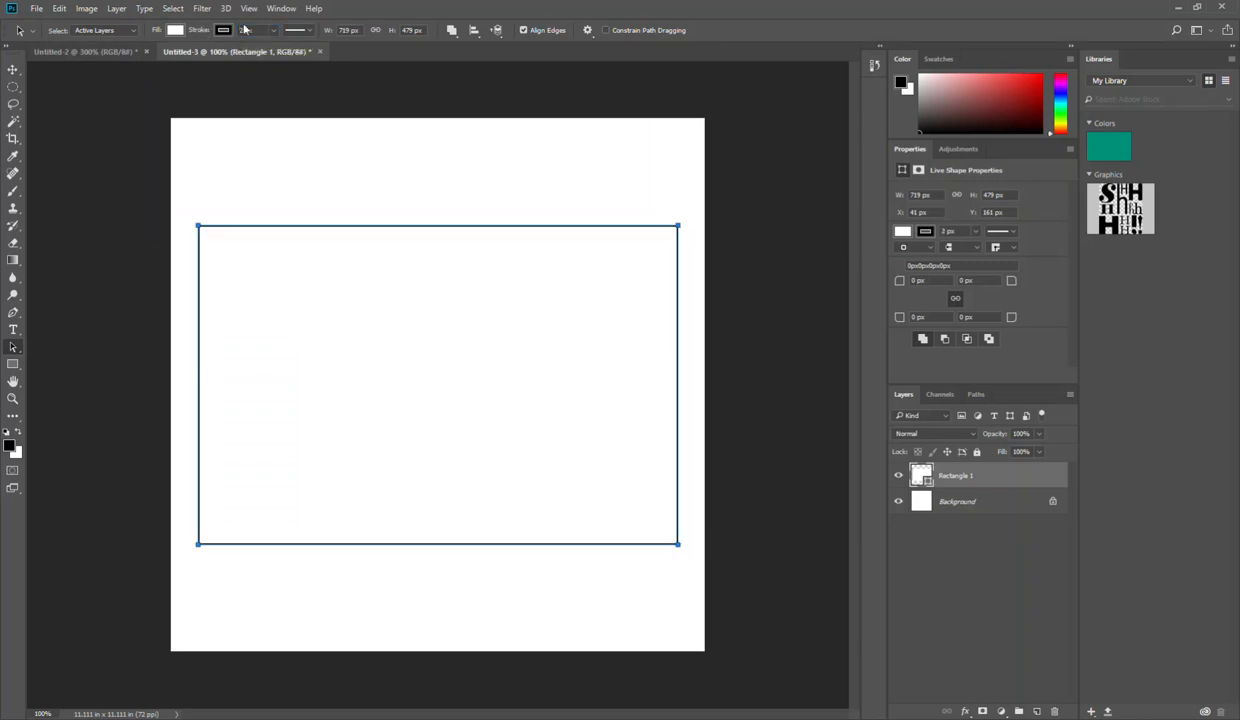
{"action": "left_click", "coordinate": [12, 70]}
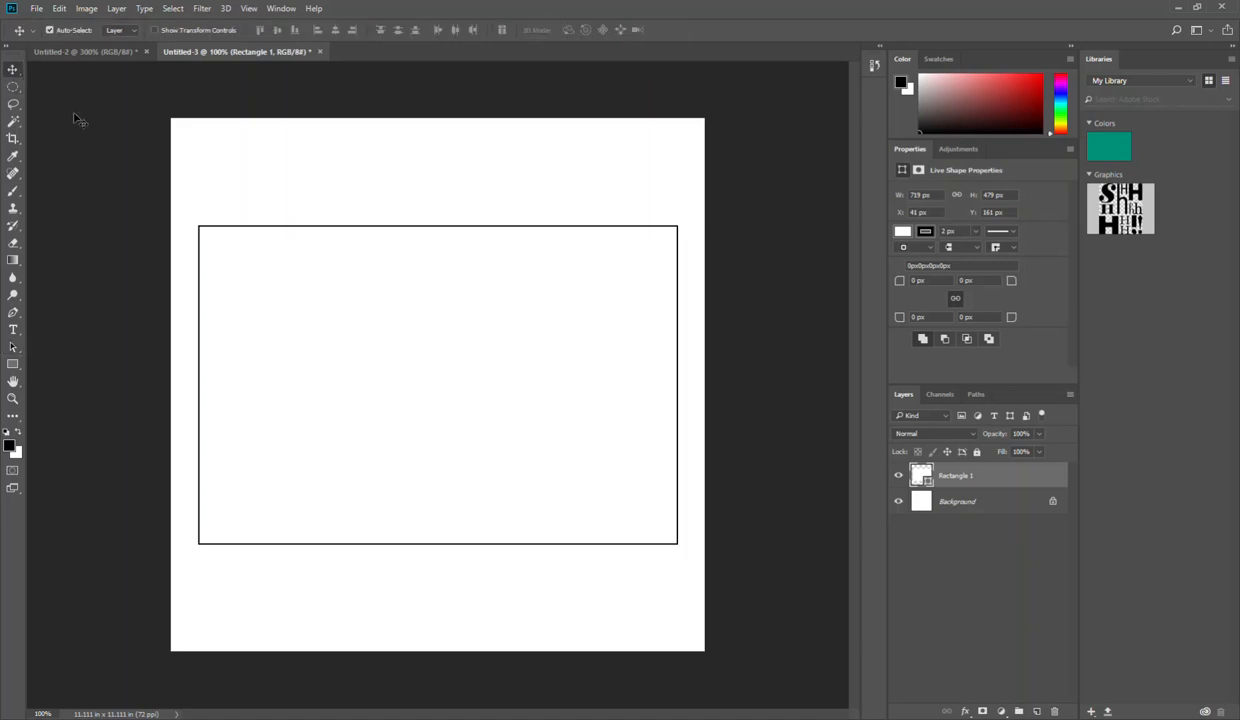
{"action": "left_click", "coordinate": [75, 119]}
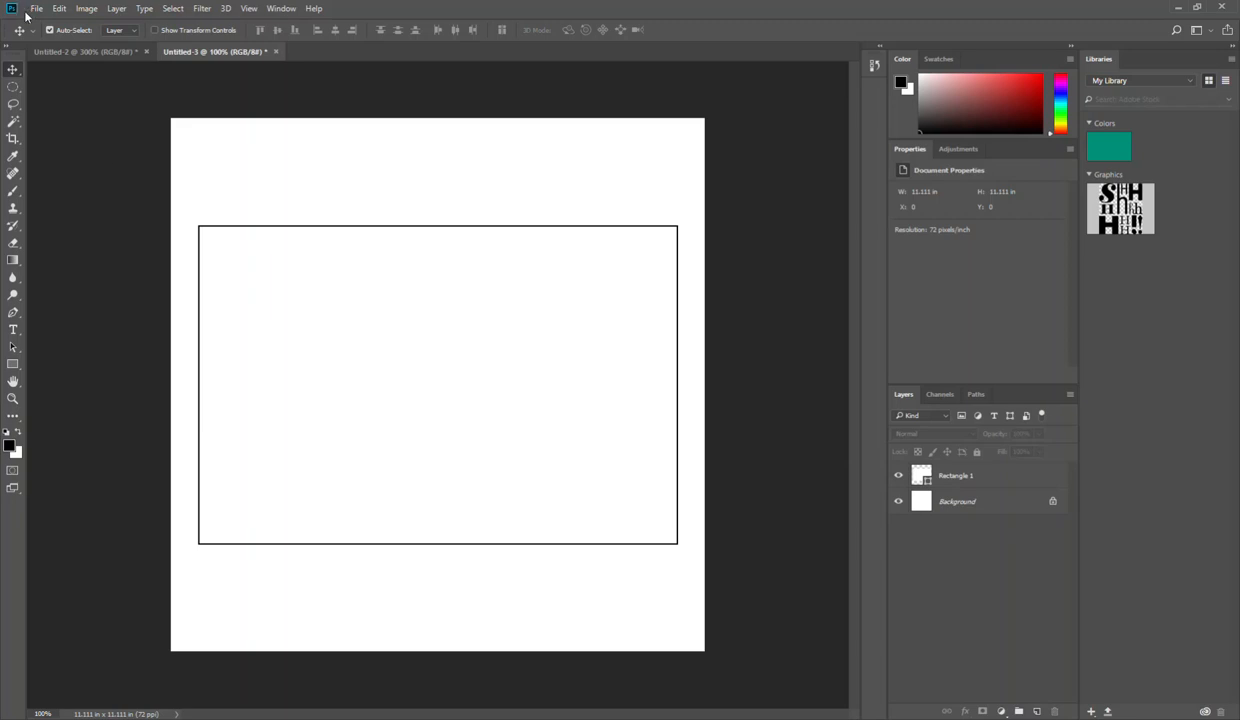
Step: Export the image for web as a transparent PNG-24 named sign-image on the Desktop
{"action": "key", "text": "ctrl"}
{"action": "key", "text": "ctrl+alt+shift+s"}
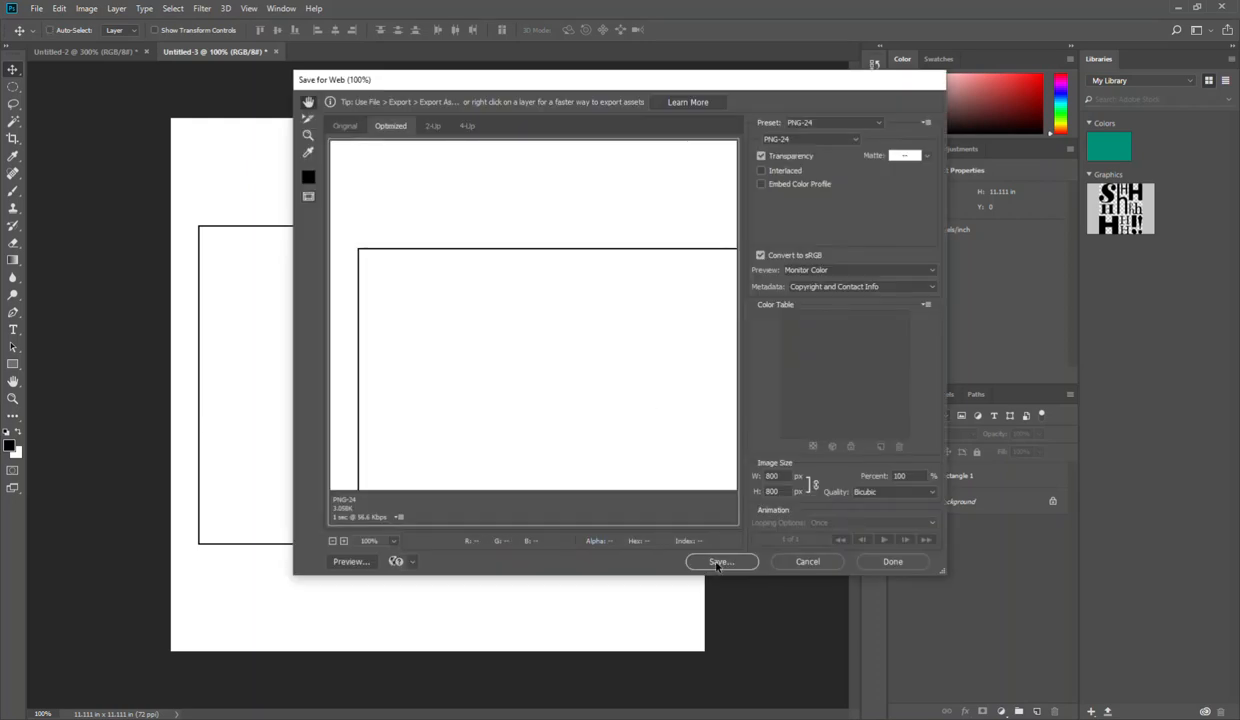
{"action": "left_click", "coordinate": [718, 562]}
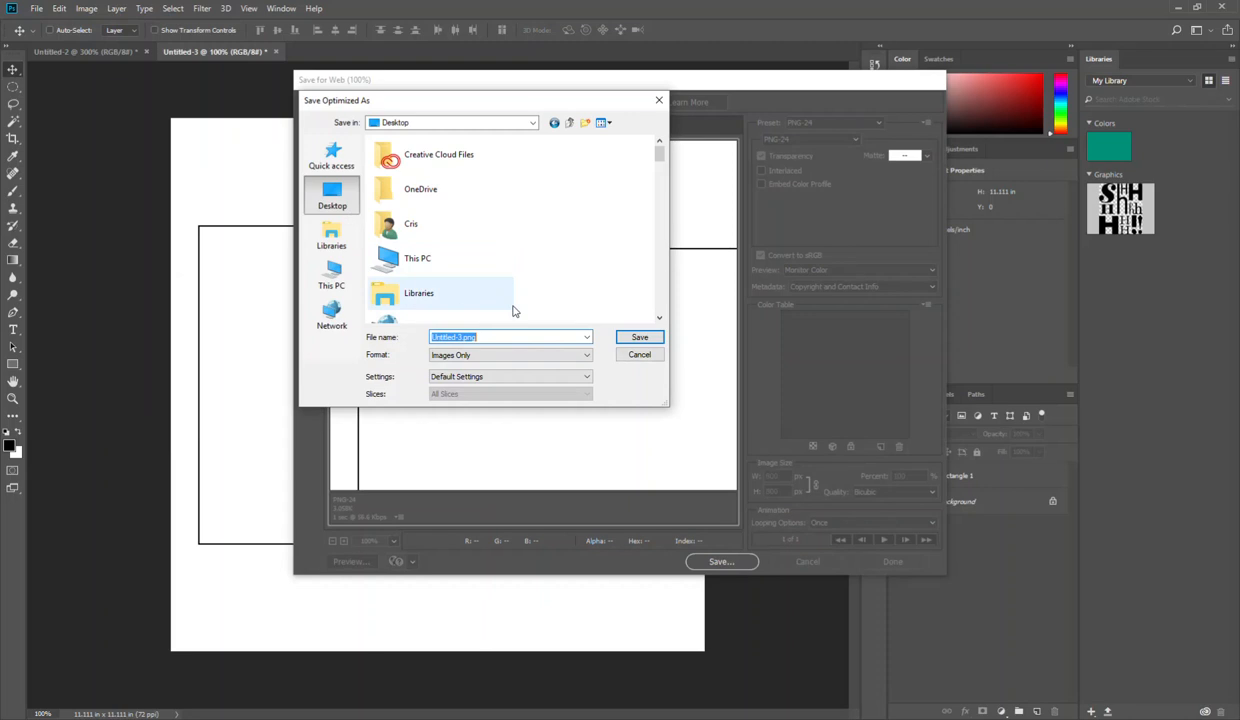
{"action": "type", "text": "sign"}
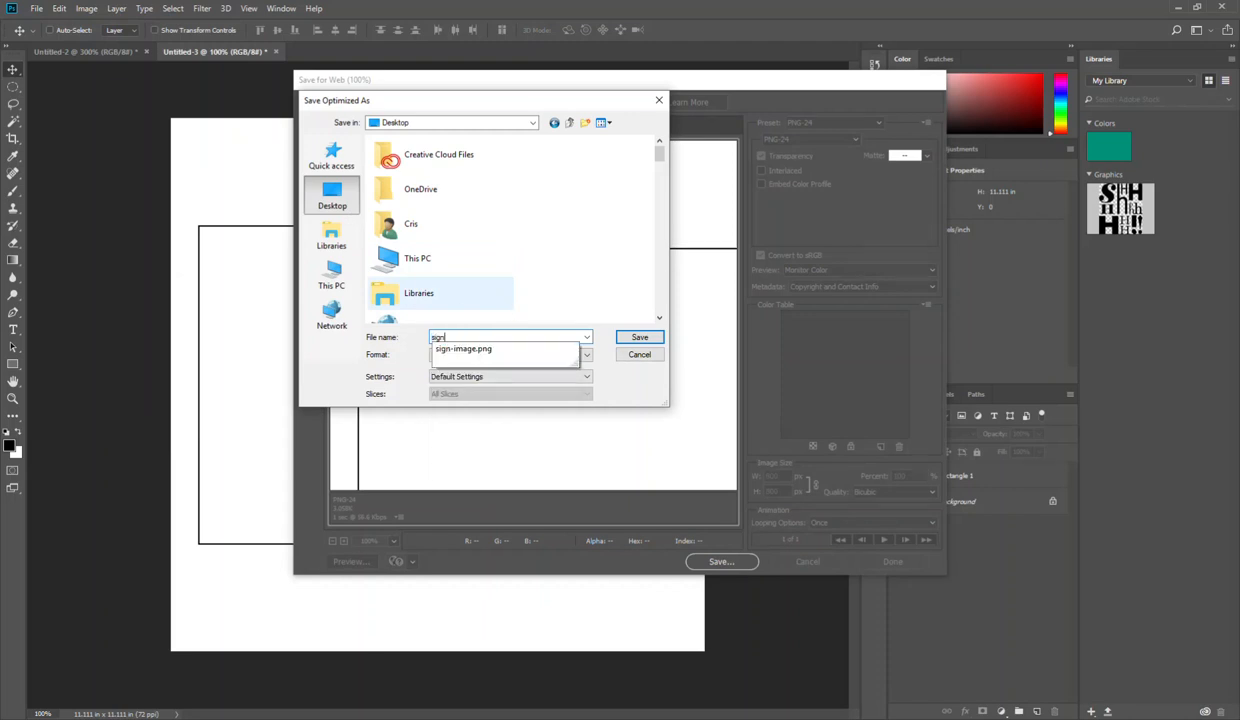
{"action": "type", "text": "-image"}
{"action": "key", "text": "Return"}
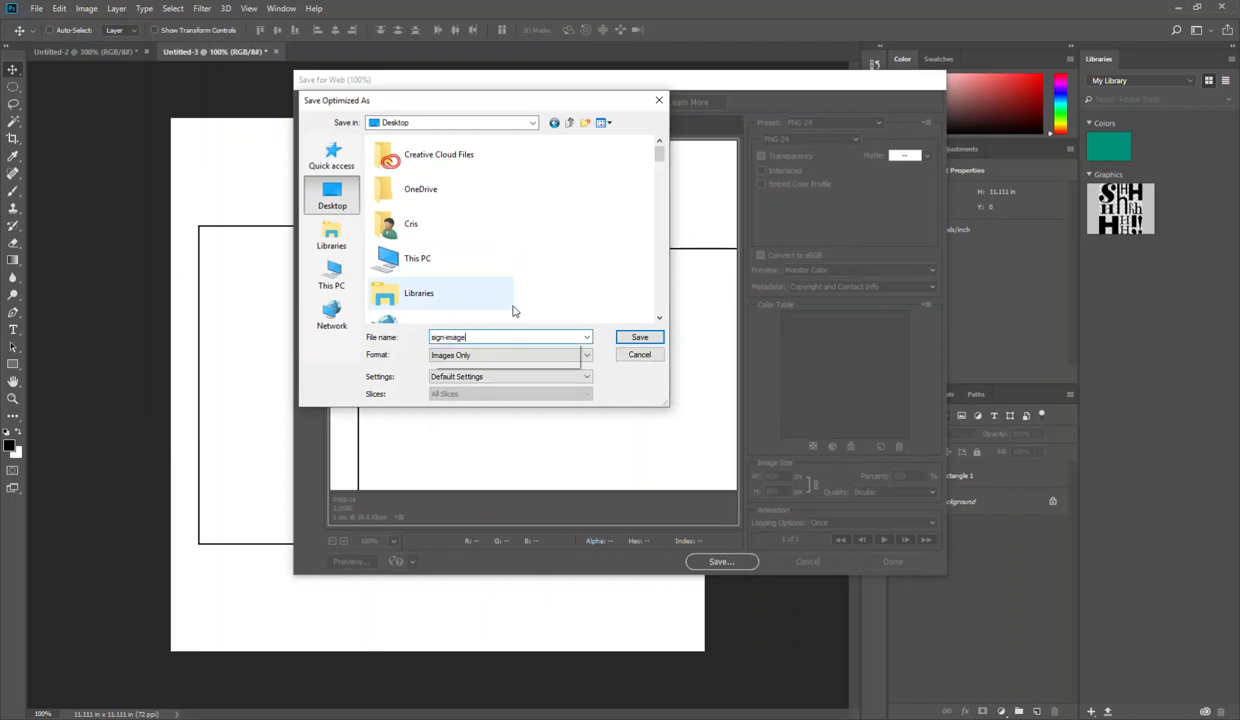
{"action": "key", "text": "Return"}
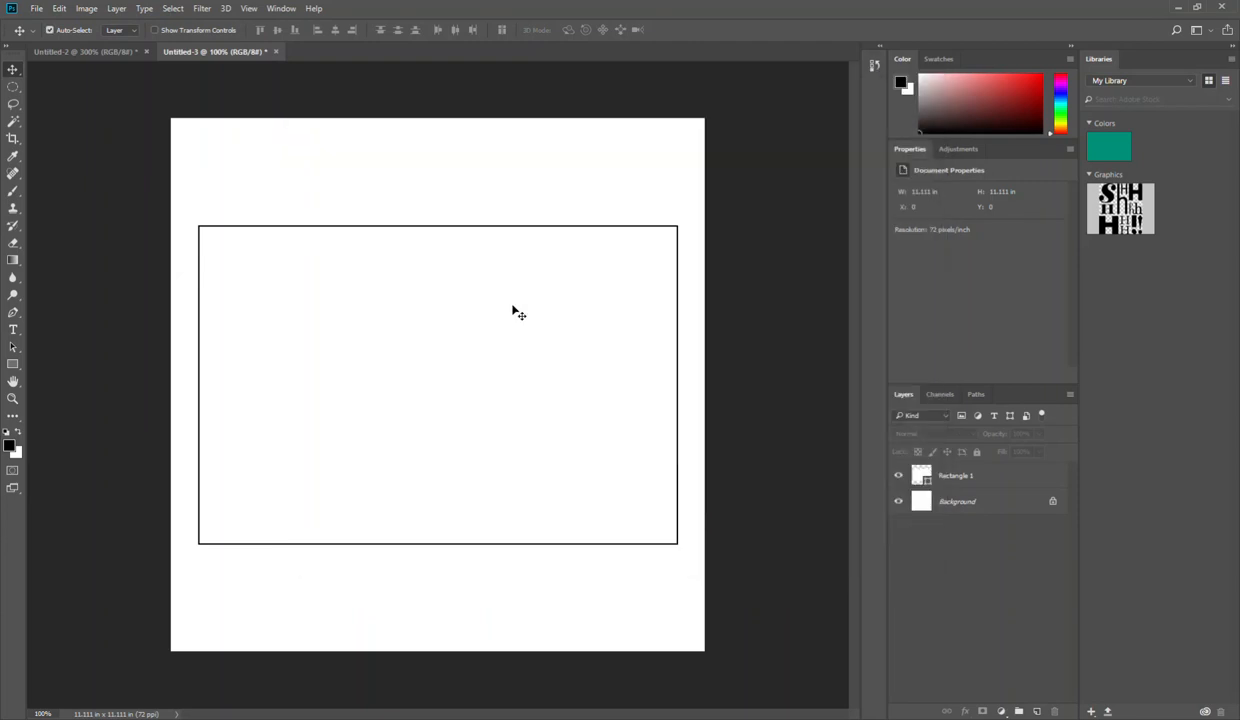
Step: Switch to DecoNetwork in the browser and start adding a custom product
{"action": "key", "text": "alt+Tab"}
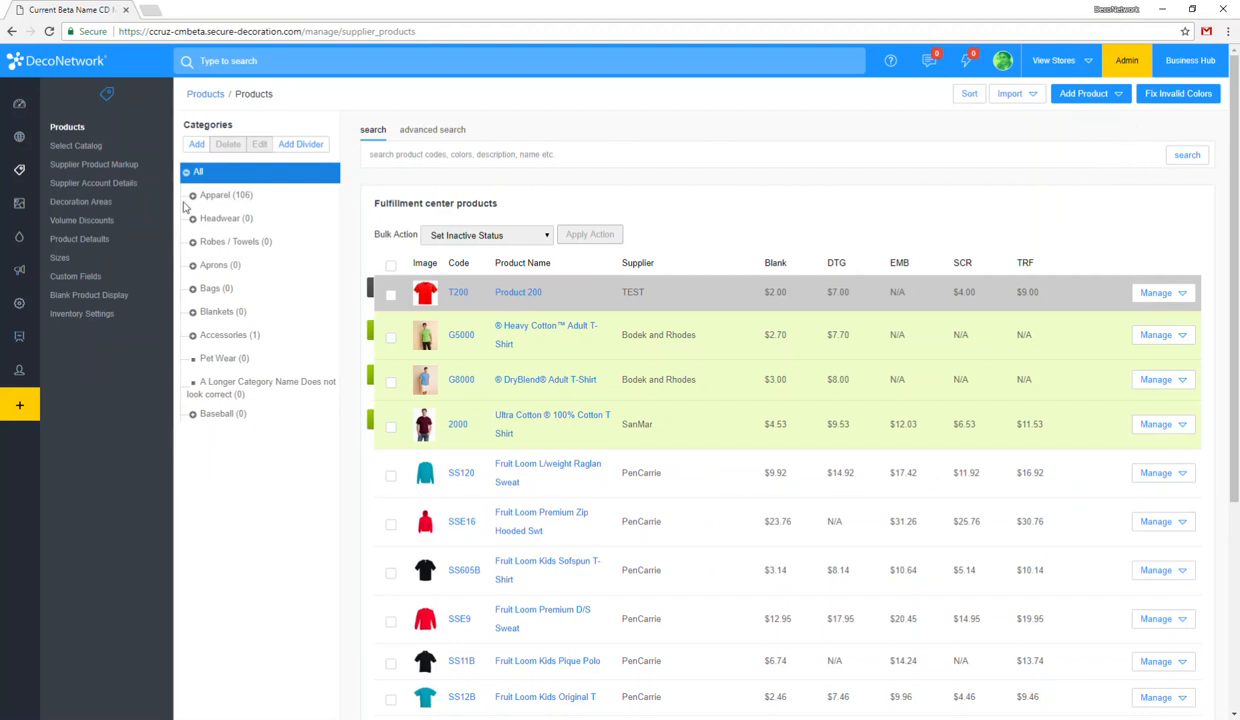
{"action": "left_click", "coordinate": [1086, 96]}
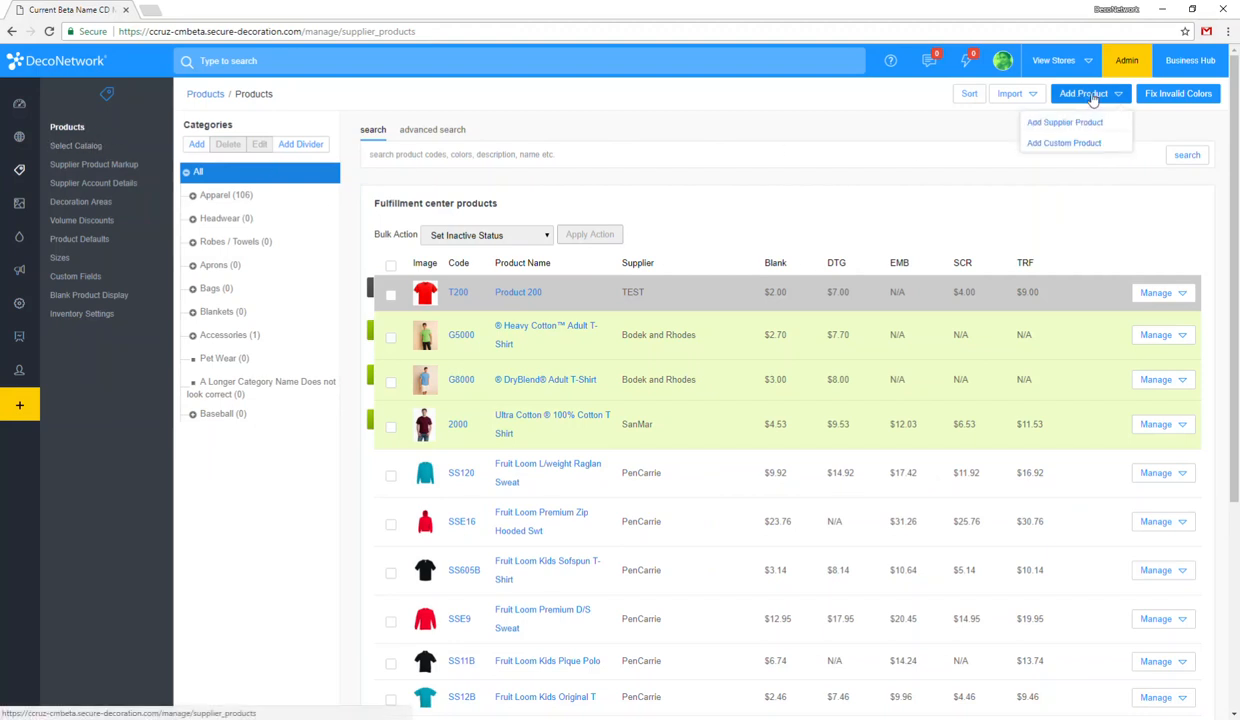
{"action": "left_click", "coordinate": [1064, 143]}
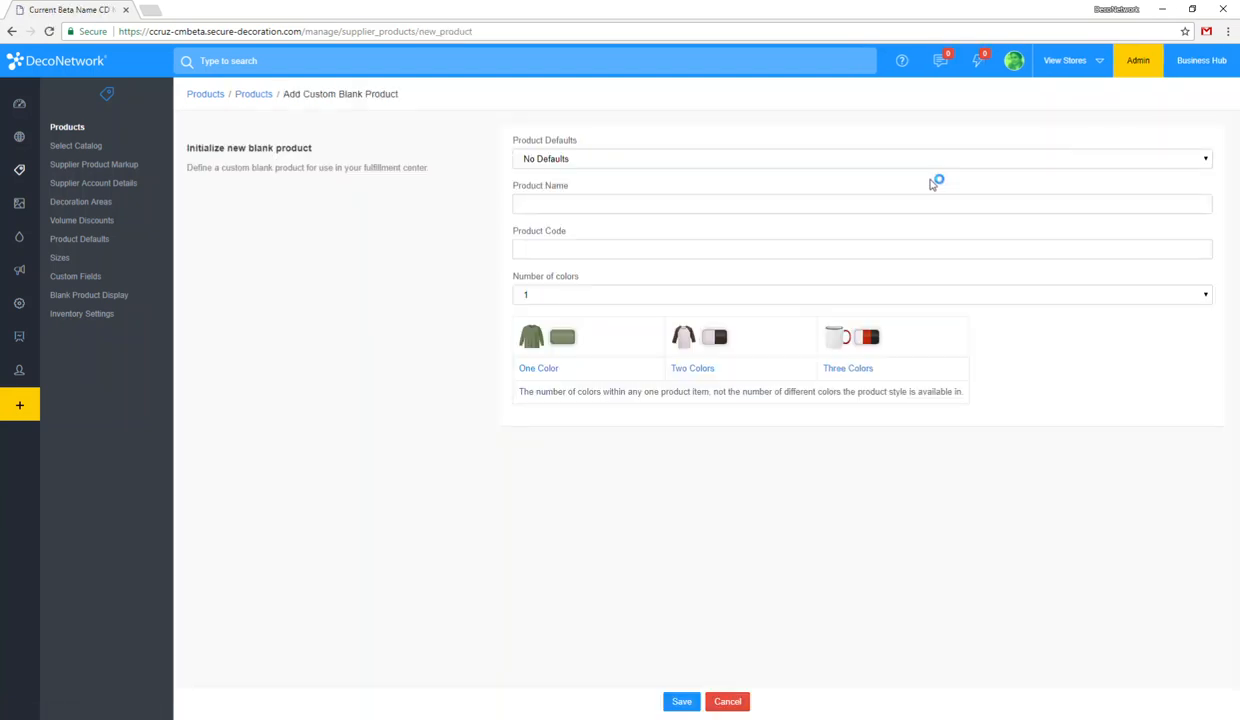
{"action": "left_click", "coordinate": [572, 204]}
{"action": "left_click", "coordinate": [570, 251]}
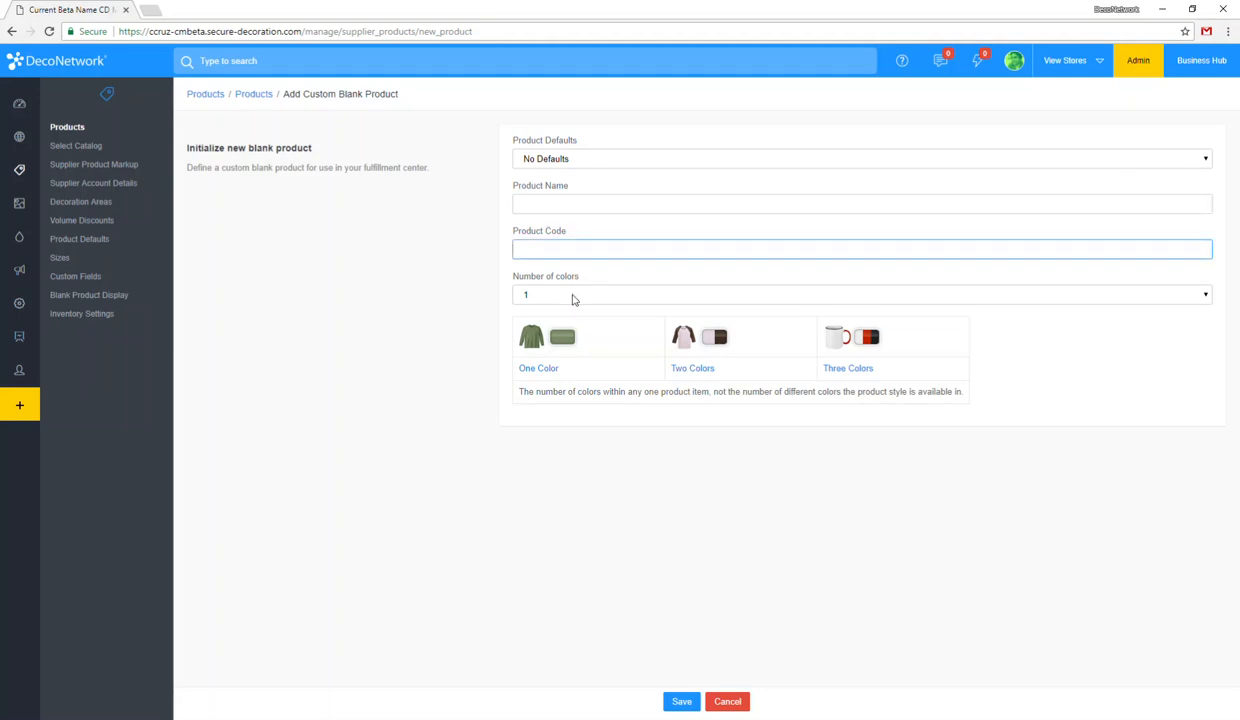
{"action": "left_click", "coordinate": [561, 159]}
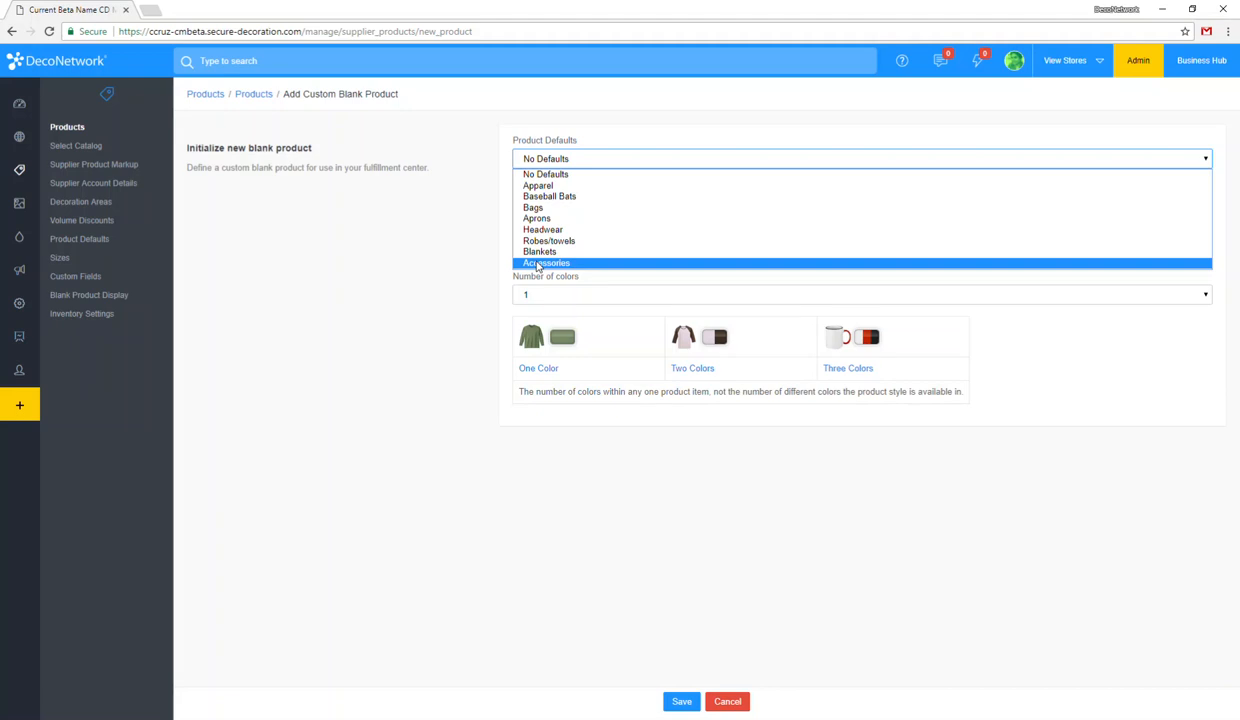
{"action": "left_click", "coordinate": [474, 261]}
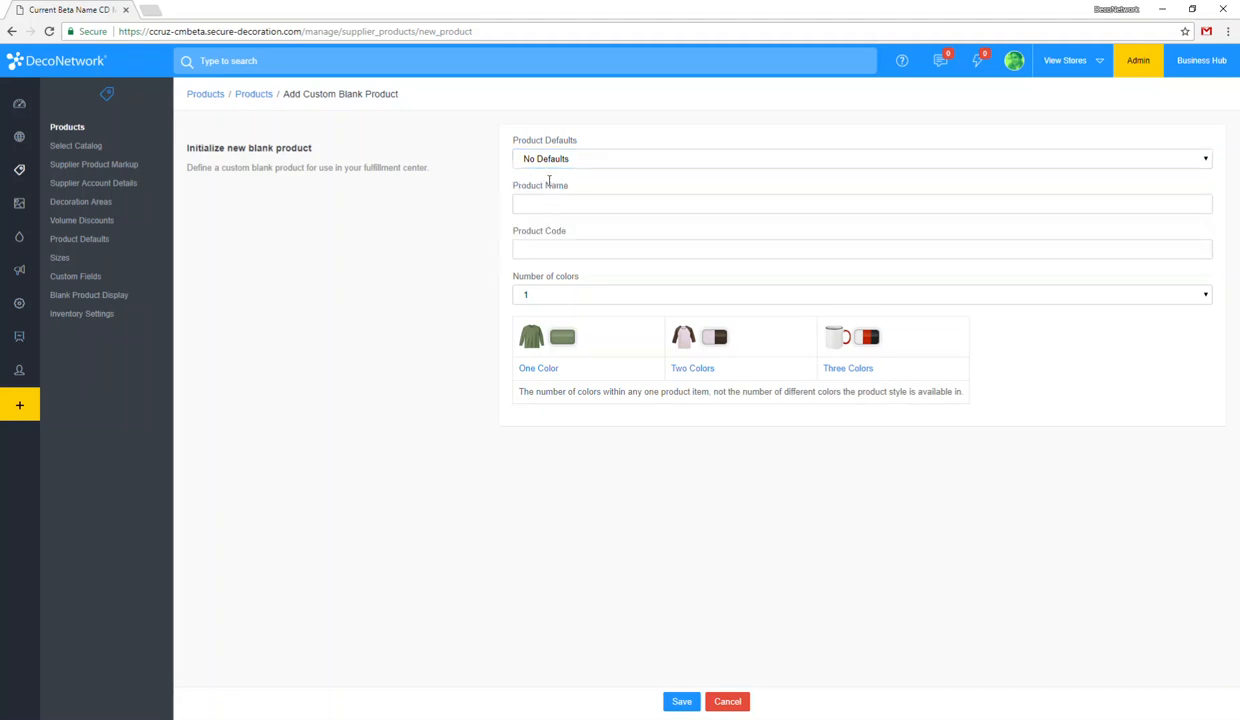
Step: Name the blank product "24x16 Sign", enter 24X16 as its product code and save it
{"action": "left_click", "coordinate": [541, 206]}
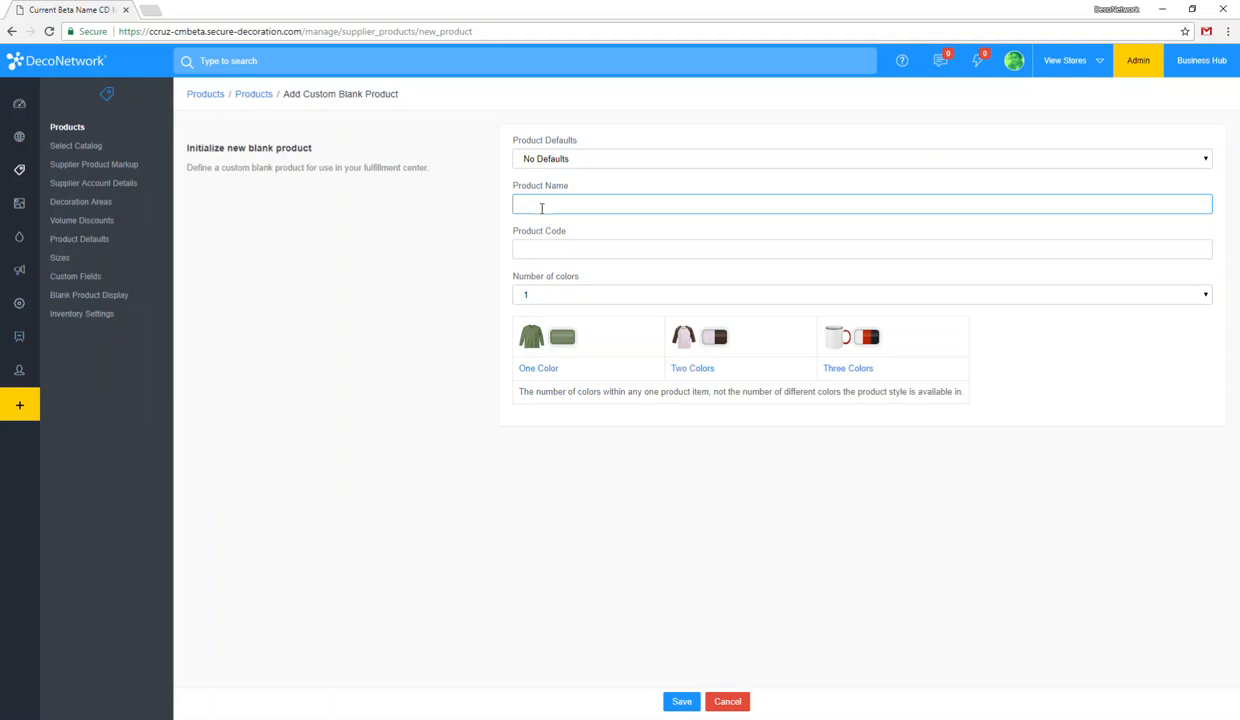
{"action": "type", "text": "24x16 Sign"}
{"action": "key", "text": "Tab"}
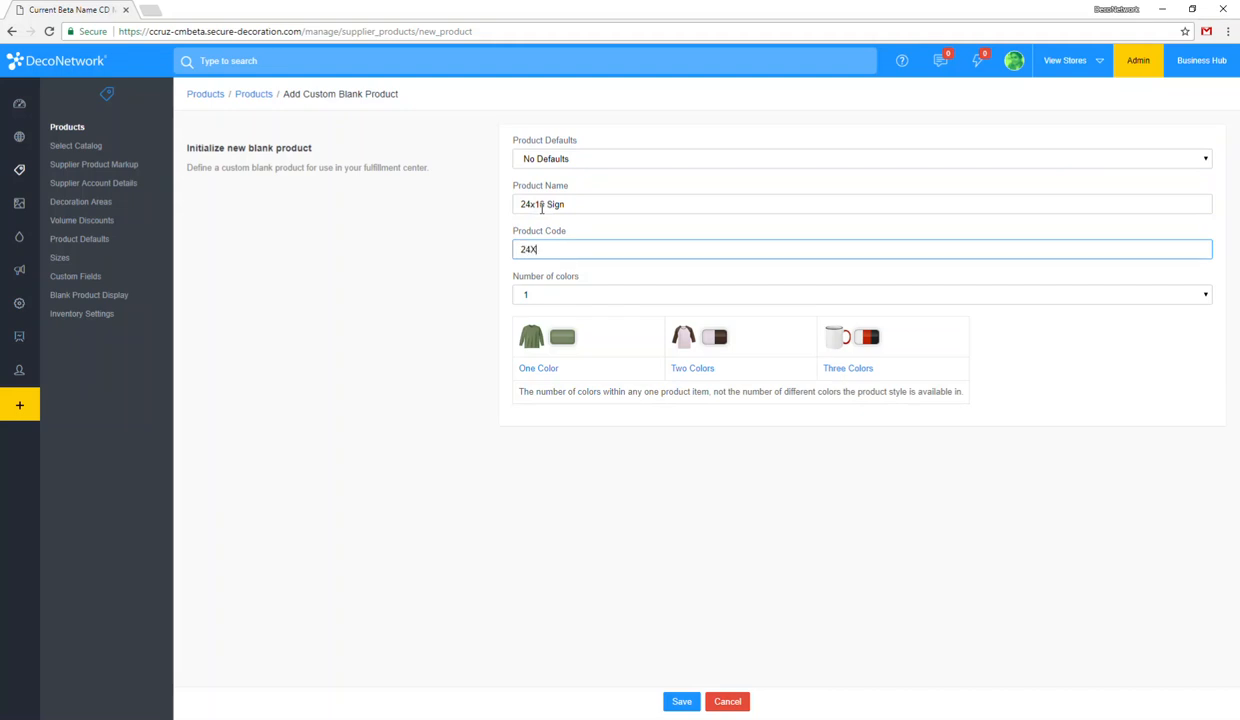
{"action": "key", "text": "Tab"}
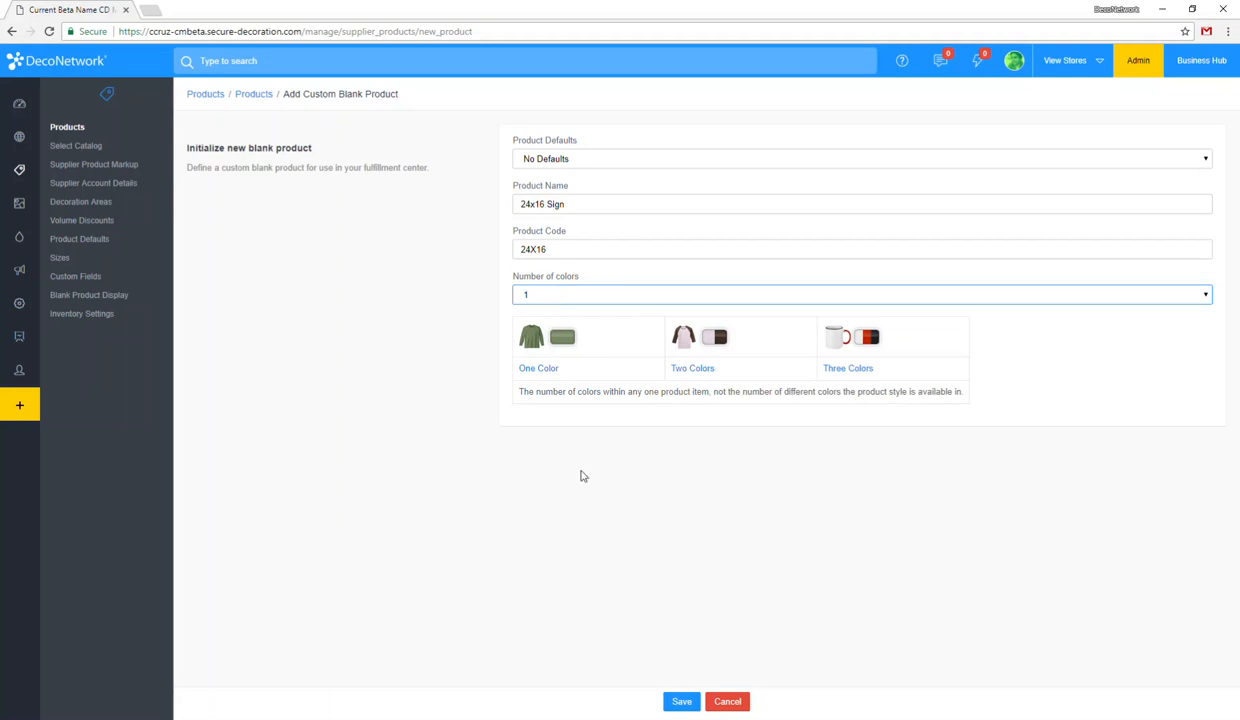
{"action": "left_click", "coordinate": [679, 702]}
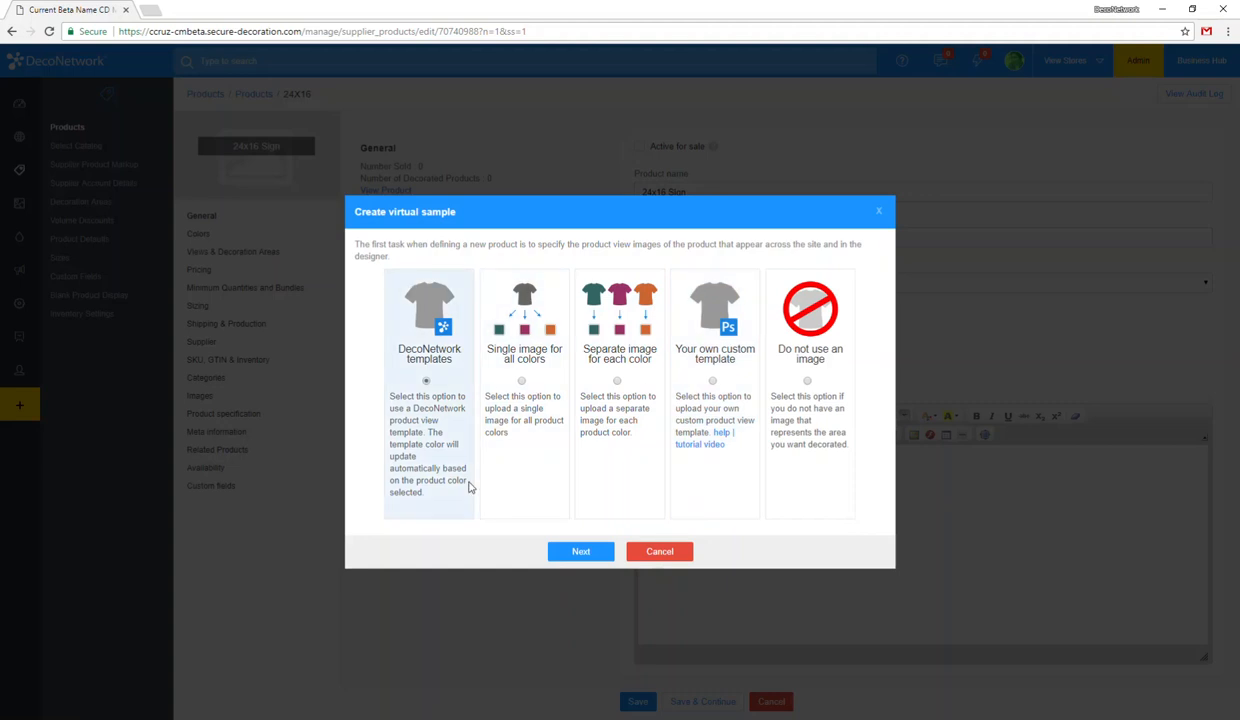
Step: Choose a separate image for each color and upload sign-image.png from the Desktop as the product view image
{"action": "left_click", "coordinate": [519, 379]}
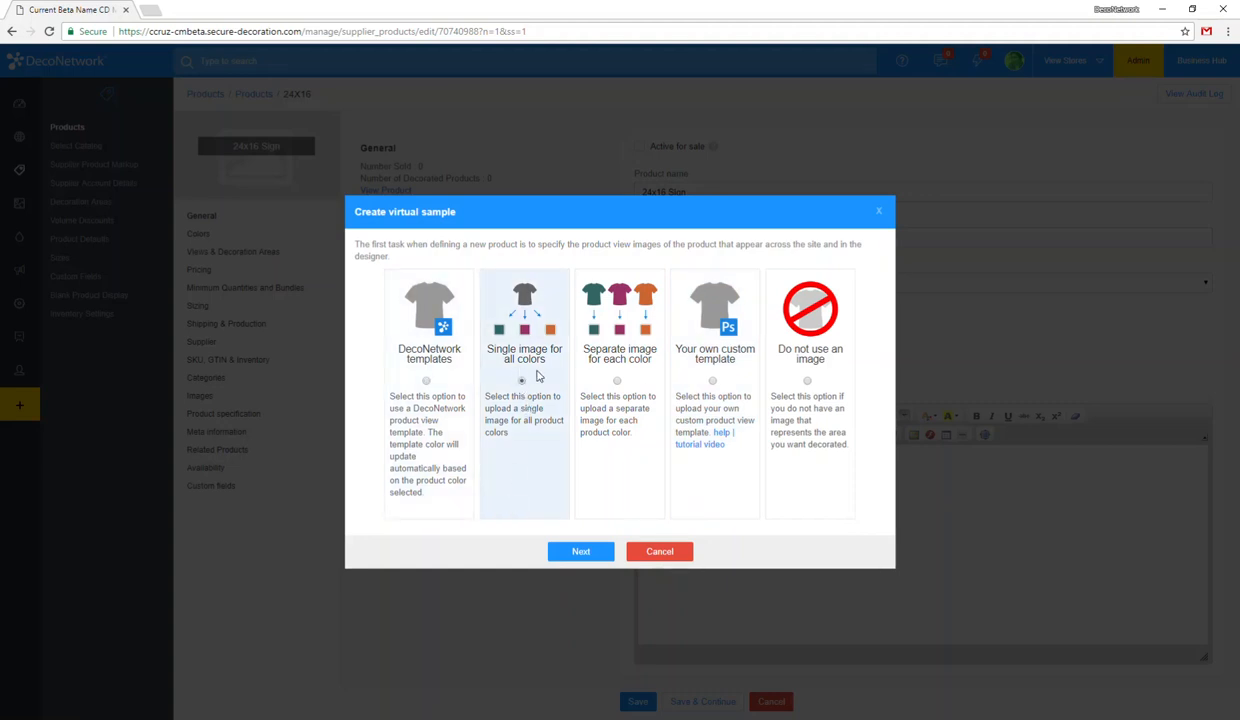
{"action": "left_click", "coordinate": [617, 380]}
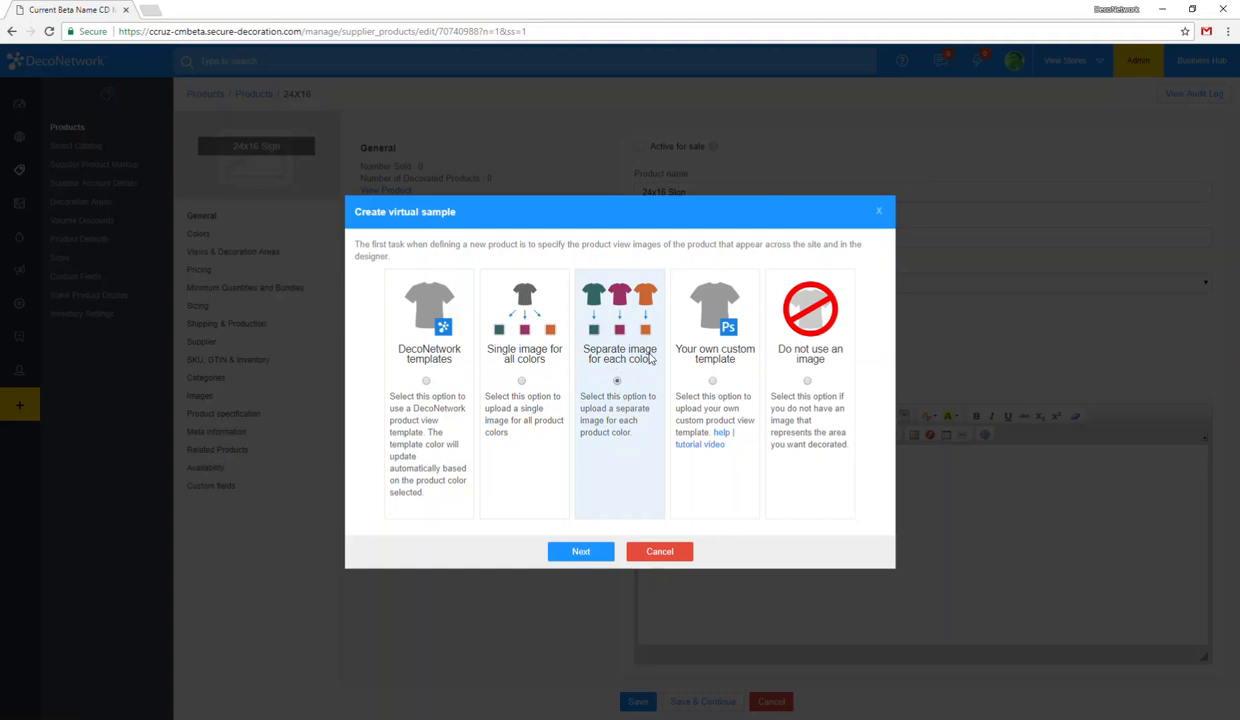
{"action": "left_click", "coordinate": [584, 551]}
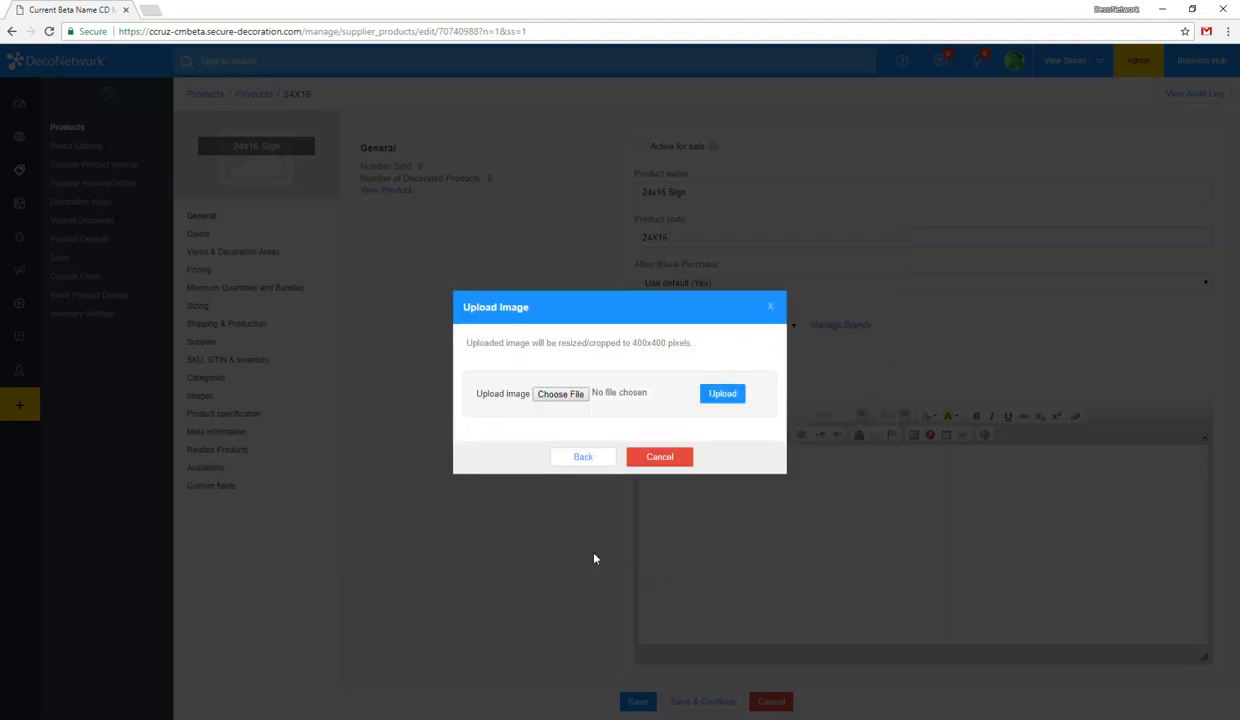
{"action": "left_click", "coordinate": [558, 396]}
{"action": "left_click", "coordinate": [76, 138]}
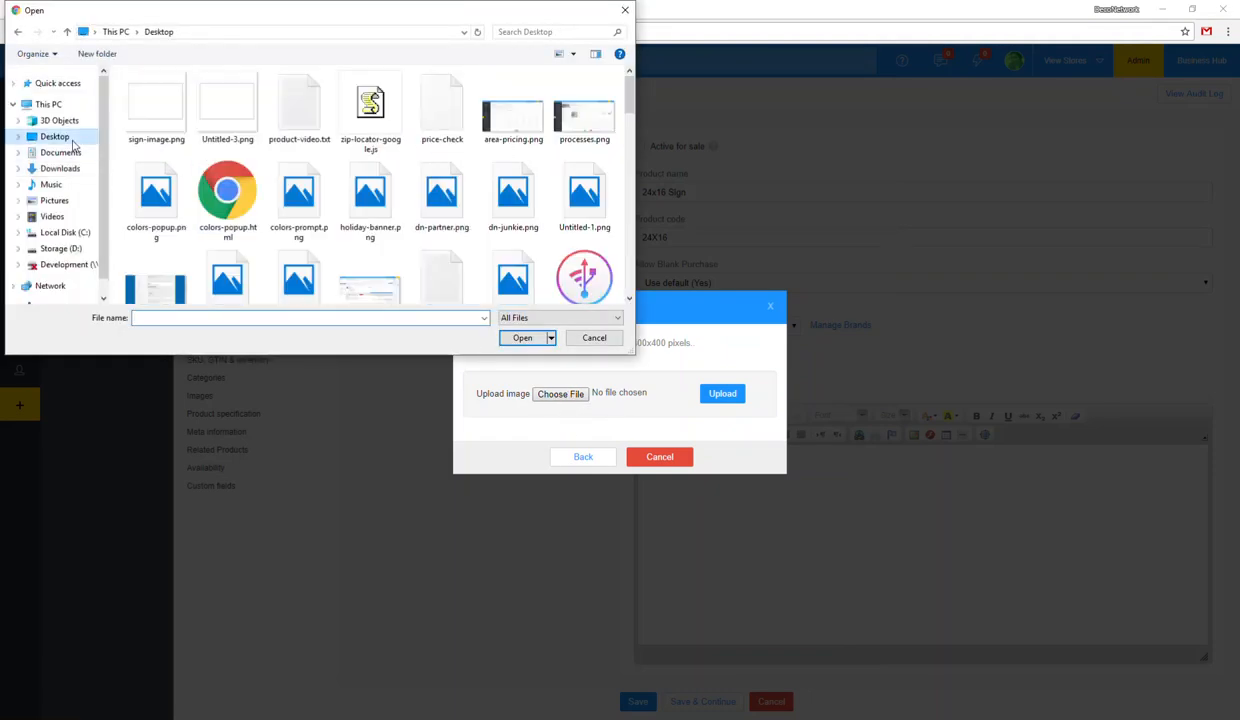
{"action": "double_click", "coordinate": [152, 109]}
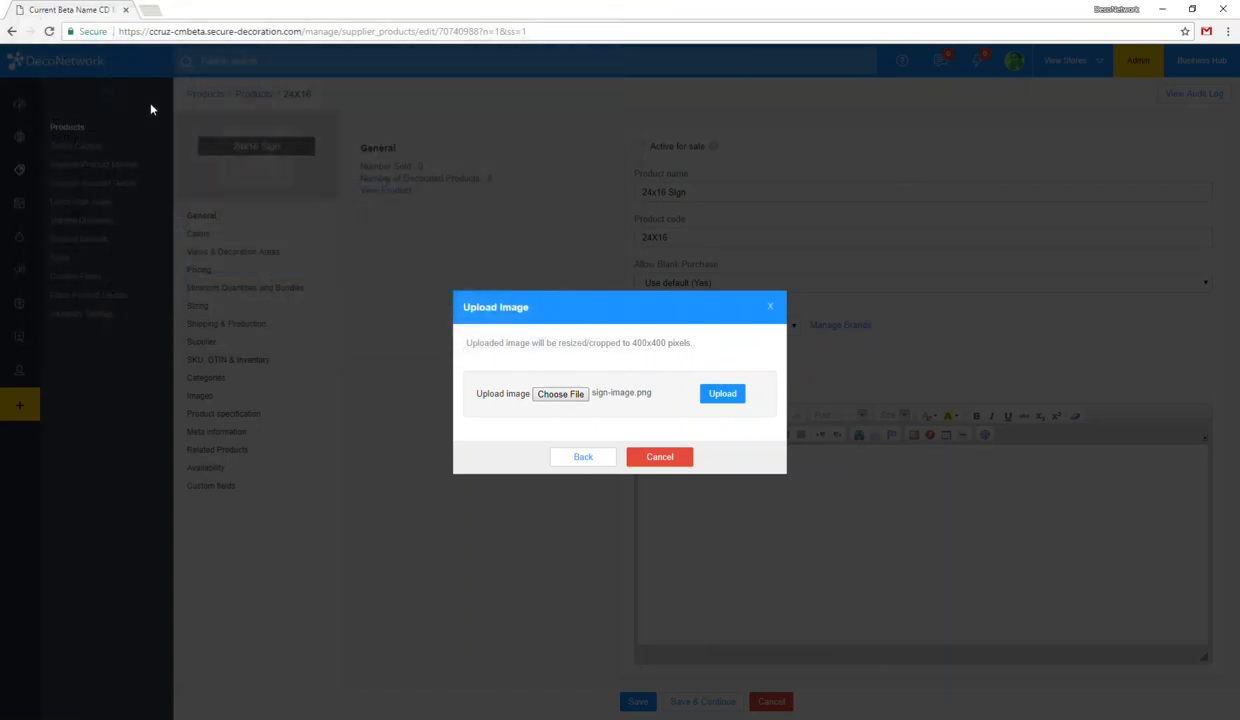
{"action": "left_click", "coordinate": [732, 398]}
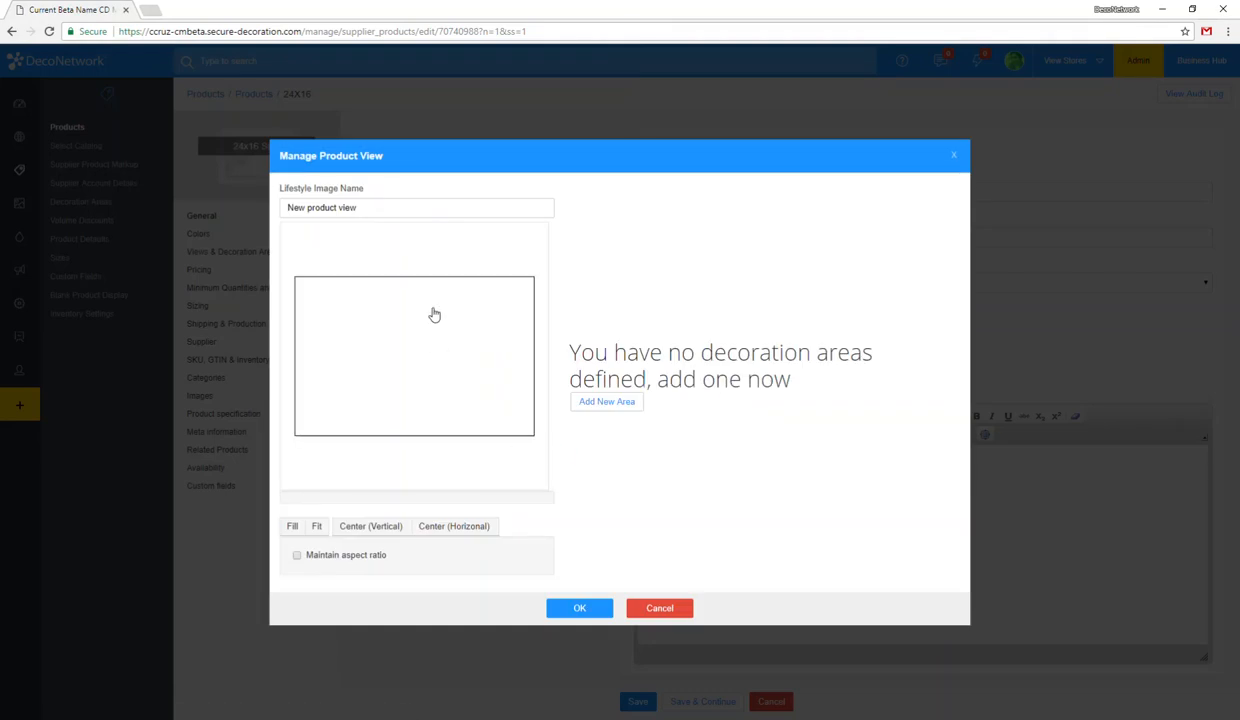
Step: Rename the product view "Sign Front"
{"action": "left_click_drag", "start_coordinate": [380, 207], "coordinate": [222, 210]}
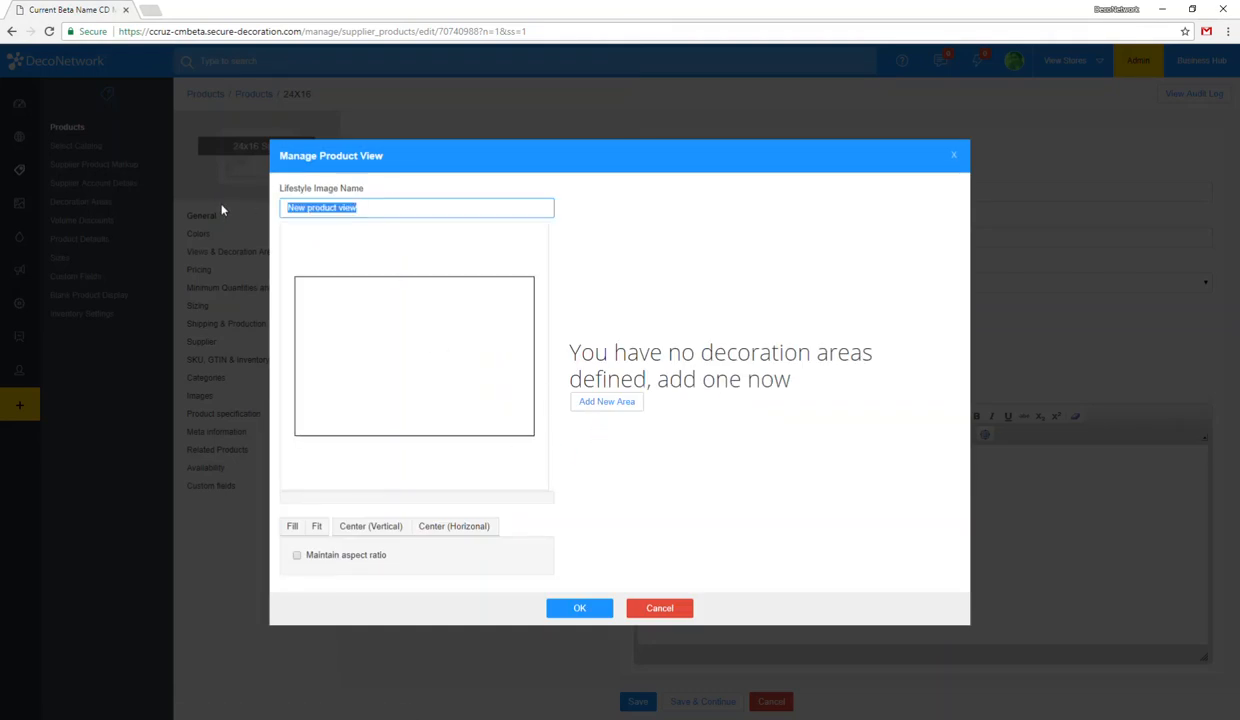
{"action": "type", "text": "Sign Front"}
{"action": "left_click", "coordinate": [643, 375]}
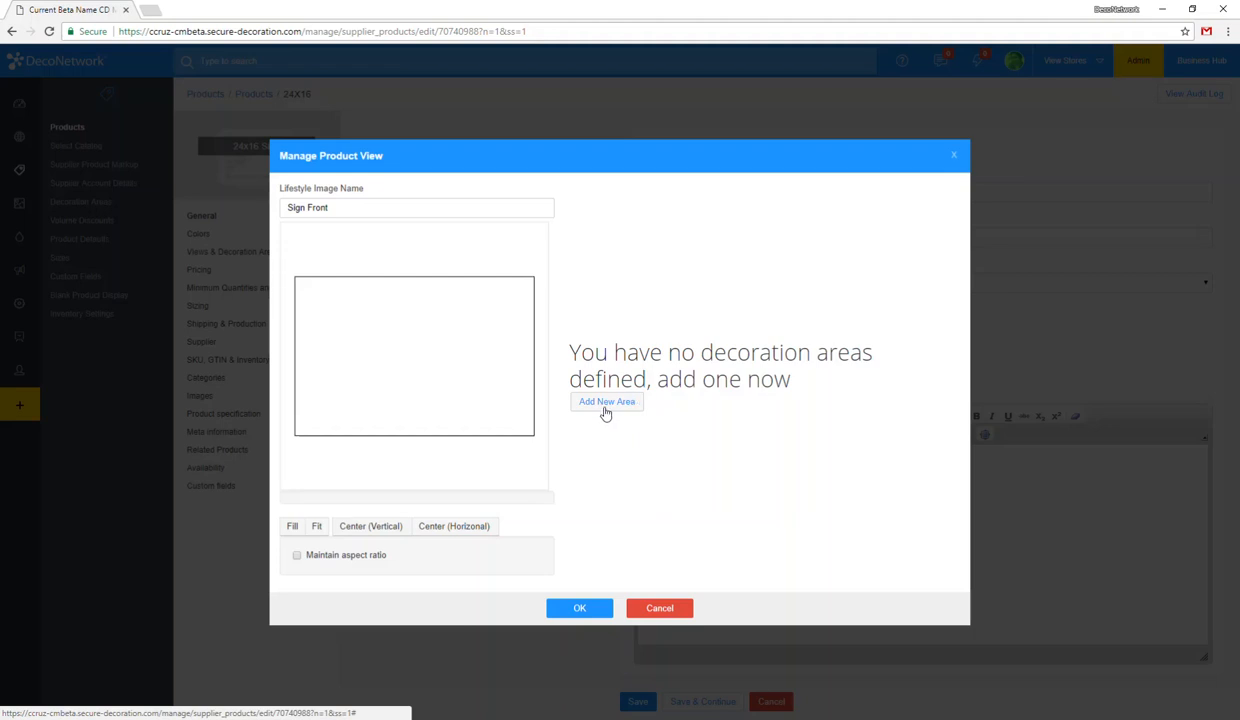
Step: Define a new custom decoration area named "Sign 24 x 16" for the product view
{"action": "left_click", "coordinate": [608, 403]}
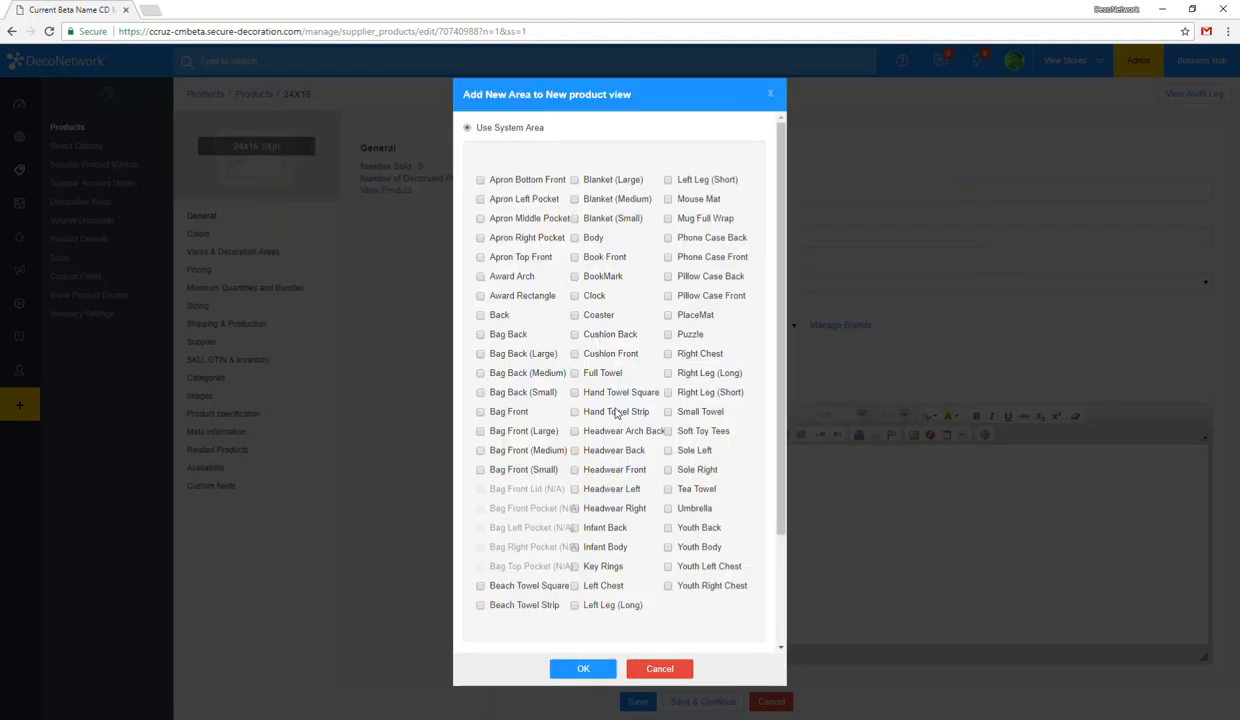
{"action": "scroll", "coordinate": [560, 500], "scroll_direction": "down", "scroll_amount": 3}
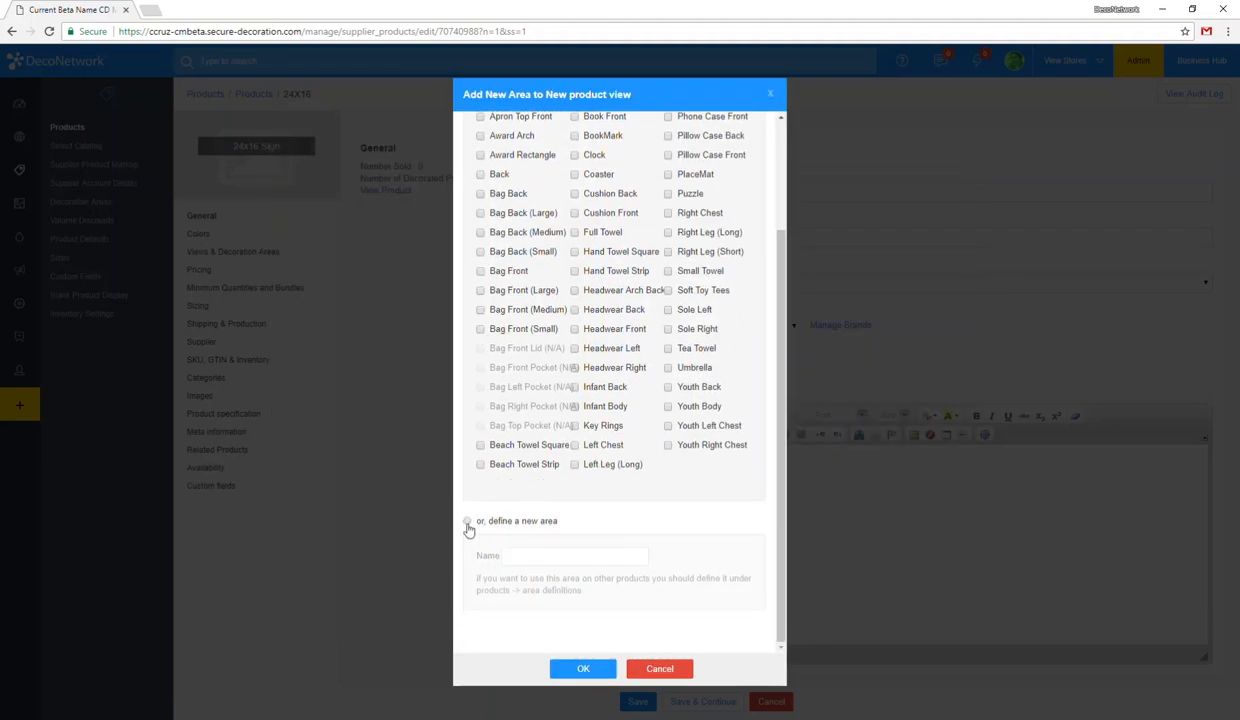
{"action": "scroll", "coordinate": [545, 465], "scroll_direction": "up", "scroll_amount": 3}
{"action": "scroll", "coordinate": [585, 522], "scroll_direction": "down", "scroll_amount": 2}
{"action": "scroll", "coordinate": [585, 522], "scroll_direction": "down", "scroll_amount": 1}
{"action": "left_click", "coordinate": [467, 520]}
{"action": "left_click", "coordinate": [556, 555]}
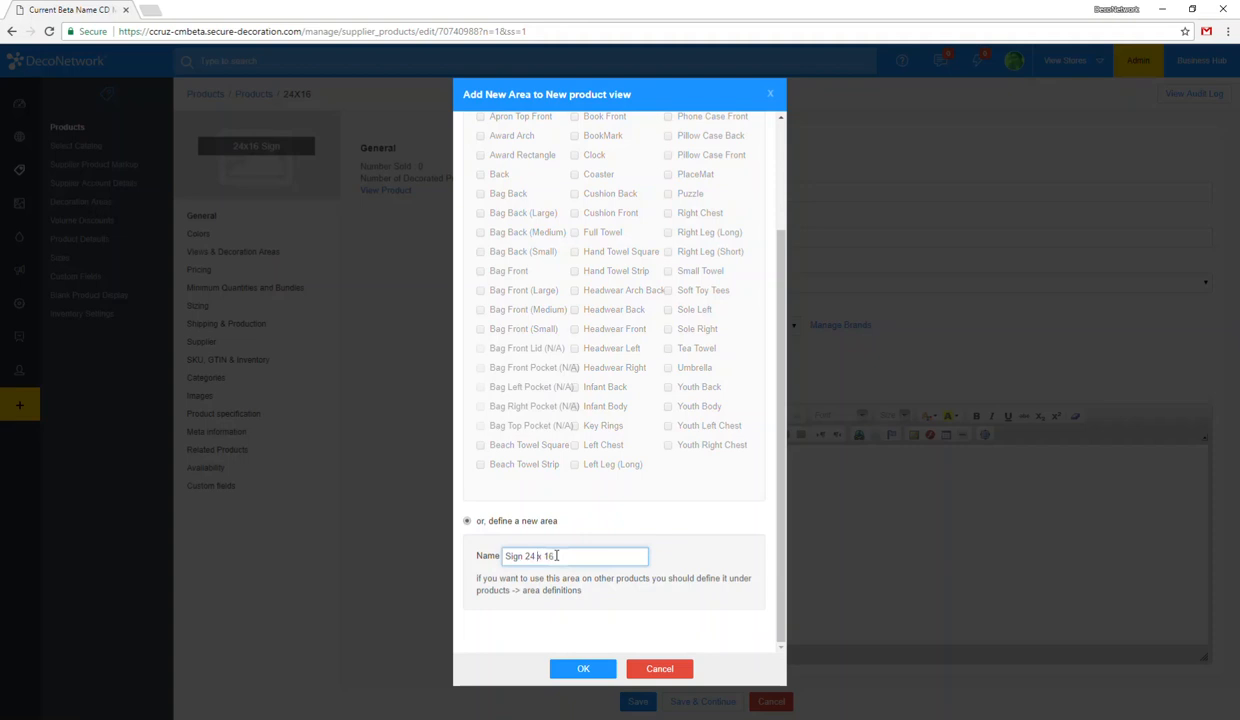
{"action": "left_click", "coordinate": [568, 670]}
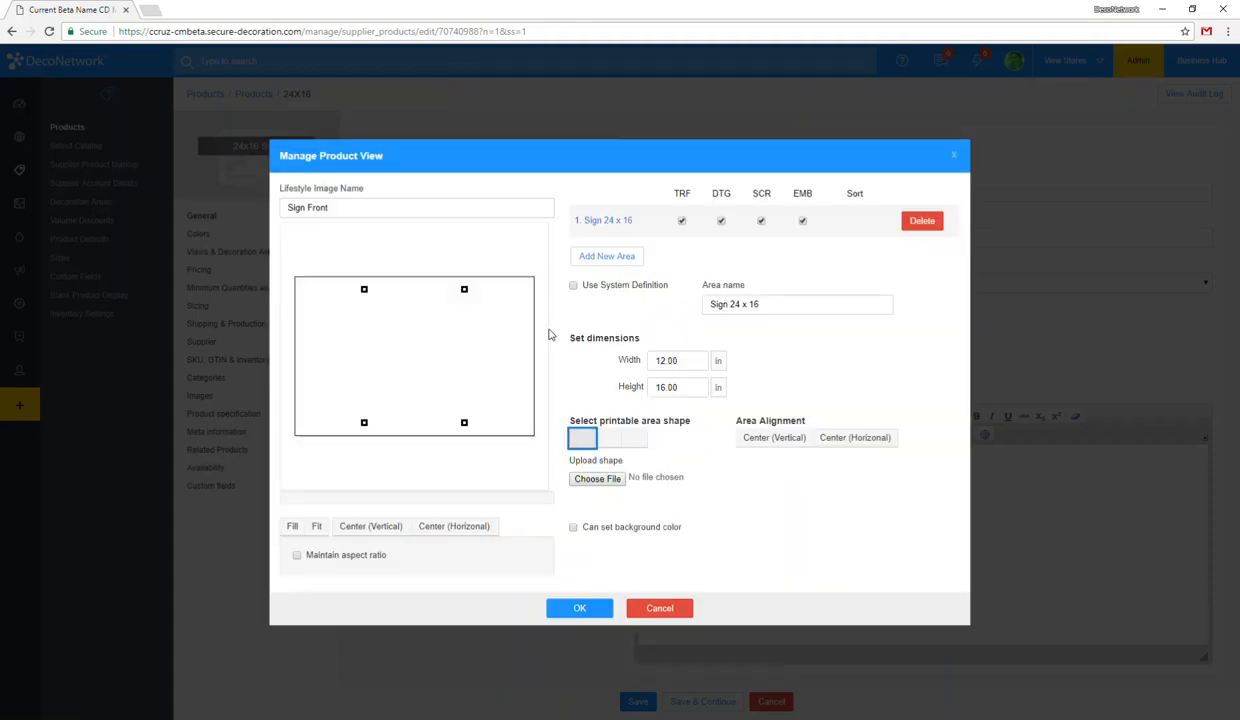
Step: Try moving the printable area around the sign image and shrinking it proportionally
{"action": "left_click_drag", "start_coordinate": [400, 337], "coordinate": [349, 303]}
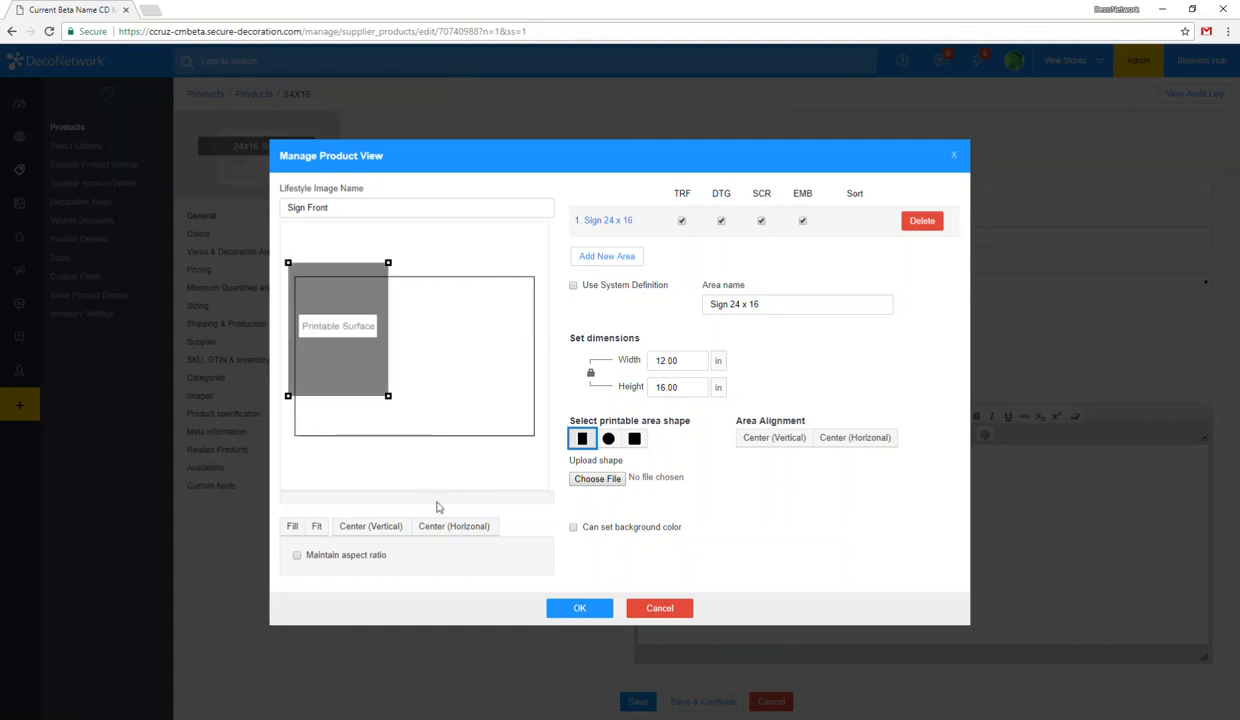
{"action": "mouse_move", "coordinate": [404, 354]}
{"action": "left_mouse_down"}
{"action": "mouse_move", "coordinate": [535, 346]}
{"action": "mouse_move", "coordinate": [411, 349]}
{"action": "left_mouse_up"}
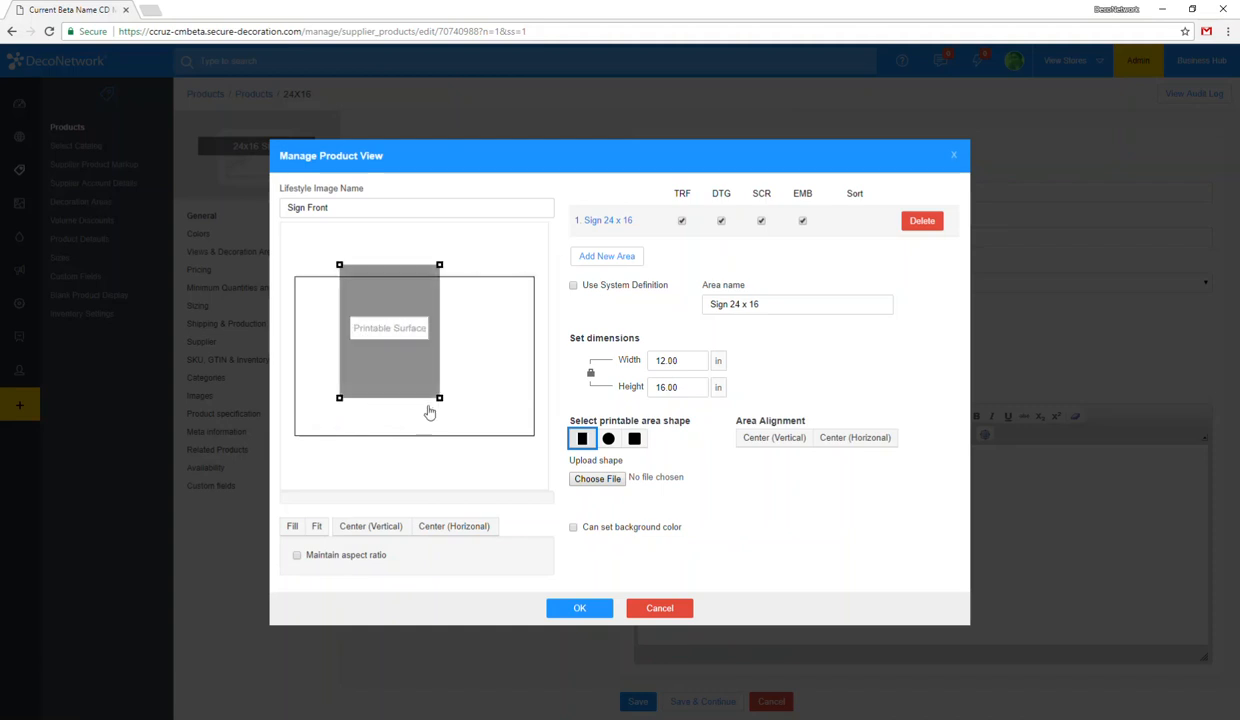
{"action": "left_click_drag", "start_coordinate": [438, 397], "coordinate": [398, 342]}
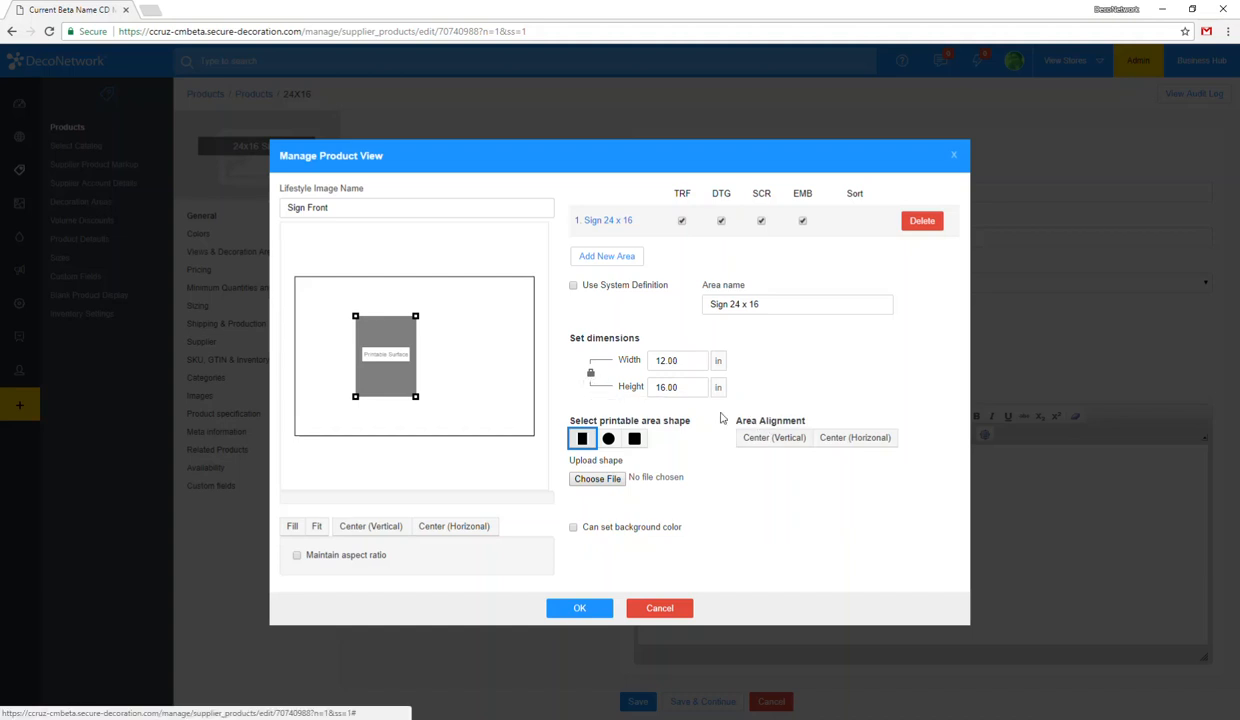
{"action": "left_click_drag", "start_coordinate": [382, 345], "coordinate": [361, 324]}
Step: Set the printable area to 24 in wide and 16 in high, align it with the sign outline's upper-left corner and lock its proportions
{"action": "left_click", "coordinate": [637, 358]}
{"action": "left_click_drag", "start_coordinate": [637, 357], "coordinate": [621, 360]}
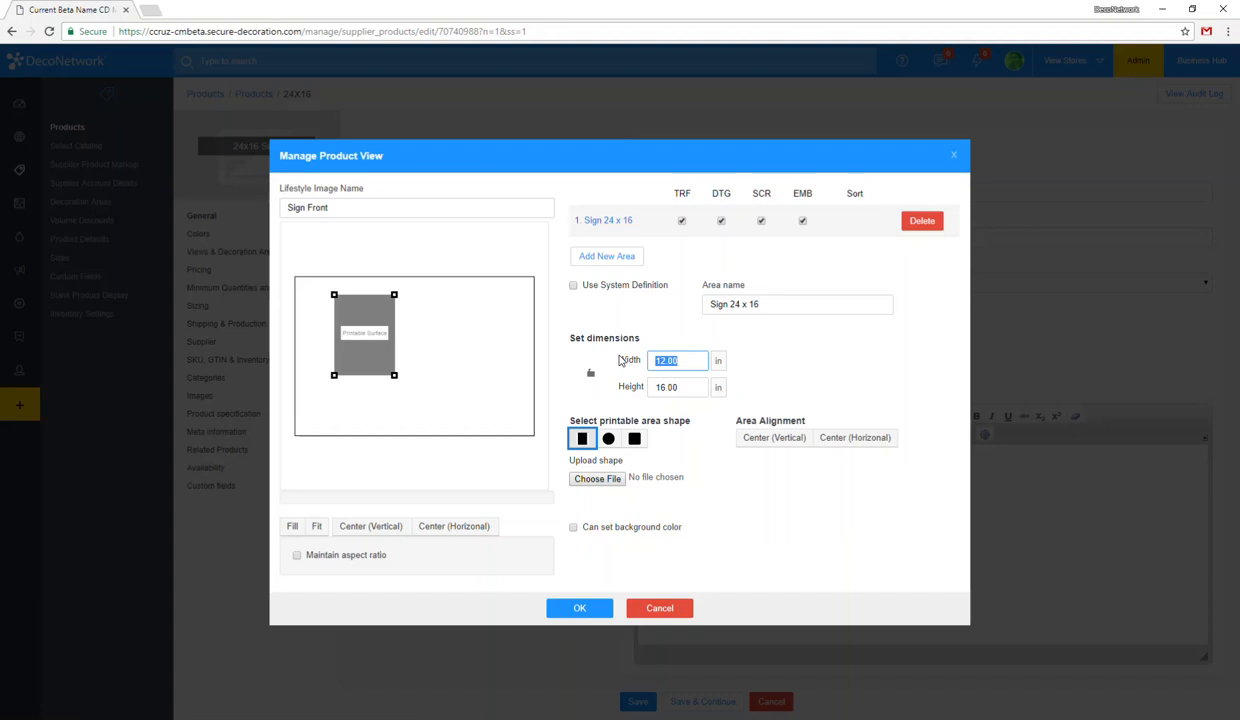
{"action": "type", "text": "24"}
{"action": "key", "text": "Tab"}
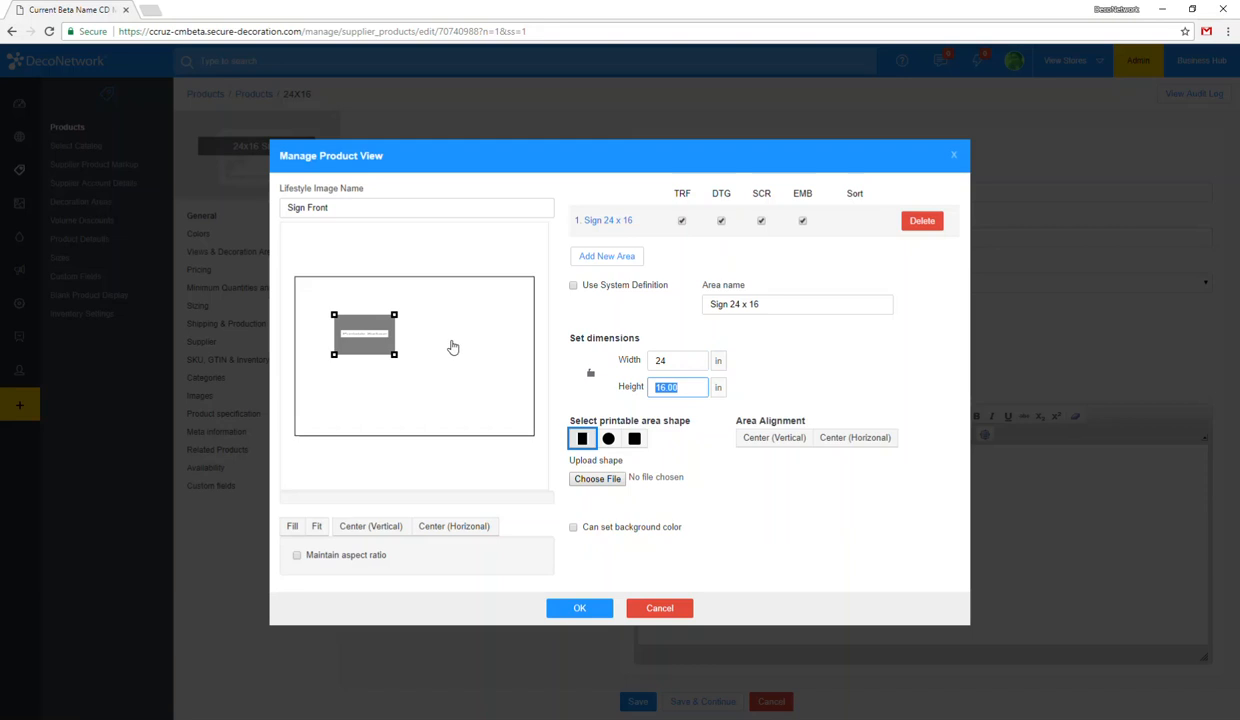
{"action": "left_click_drag", "start_coordinate": [348, 338], "coordinate": [330, 299]}
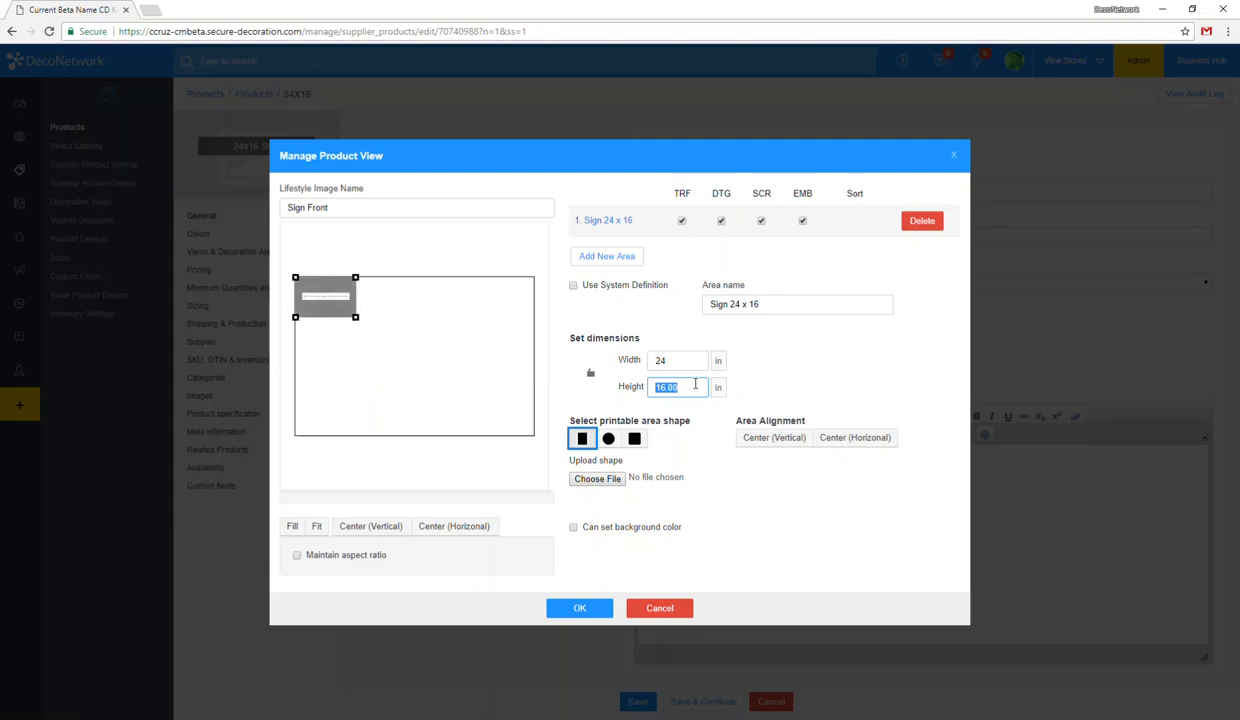
{"action": "type", "text": "16"}
{"action": "left_click", "coordinate": [593, 374]}
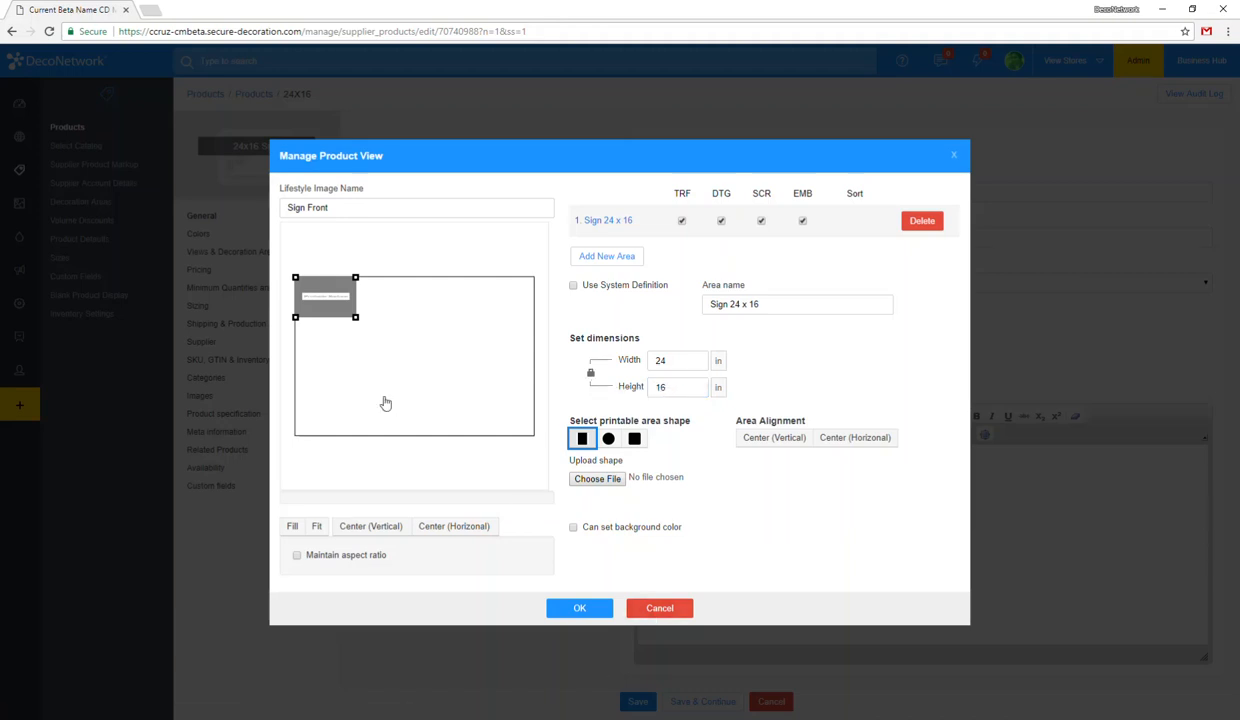
Step: Enlarge the printable area proportionally until it fills the whole sign outline, and accept the product view
{"action": "left_click_drag", "start_coordinate": [357, 316], "coordinate": [514, 425]}
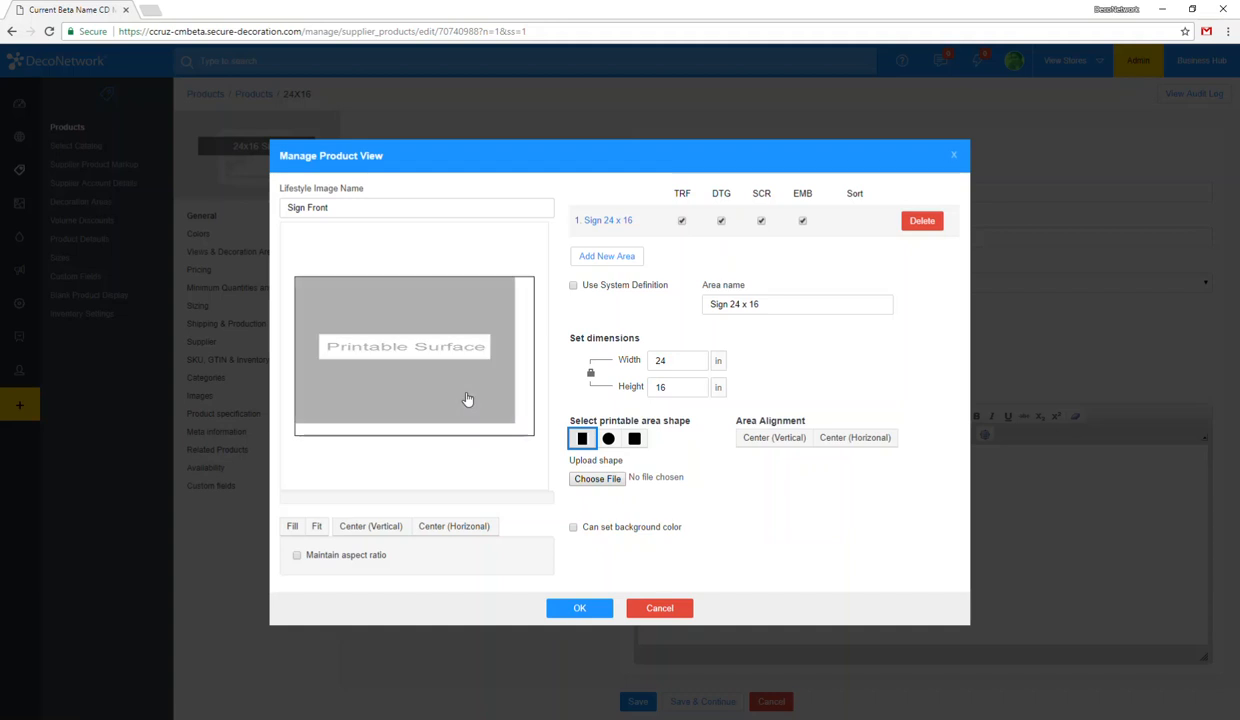
{"action": "left_click_drag", "start_coordinate": [508, 430], "coordinate": [529, 443]}
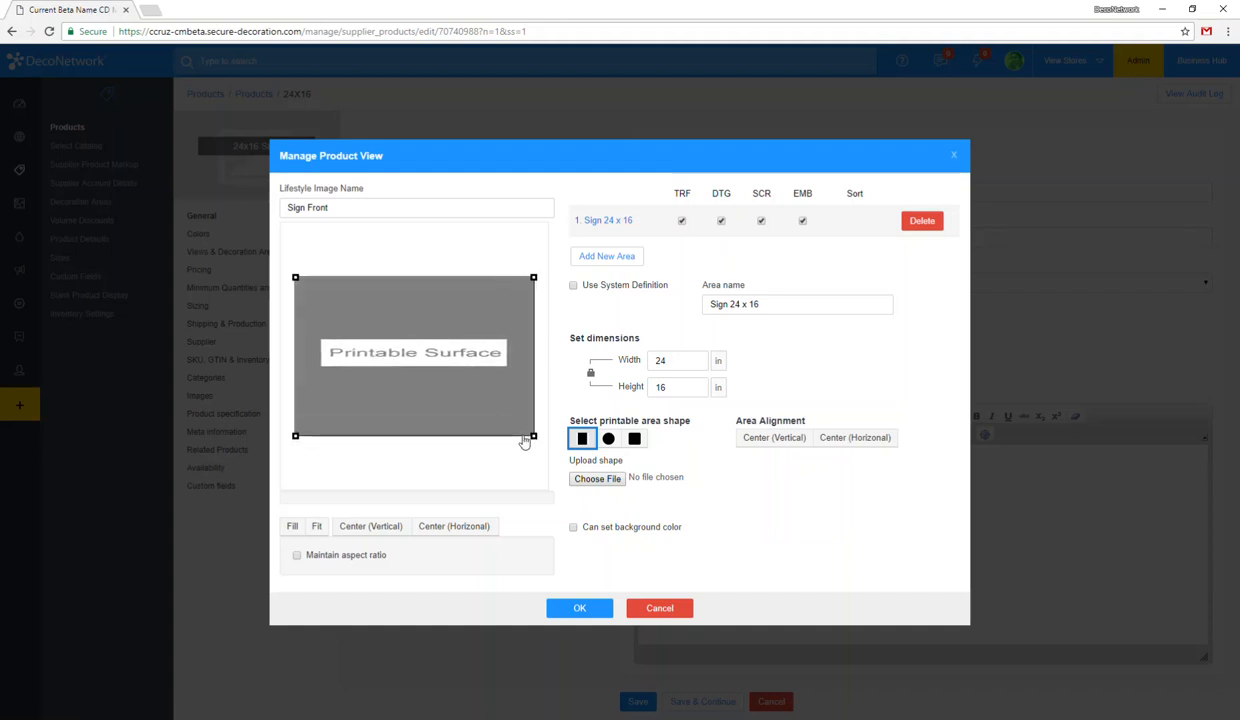
{"action": "left_click", "coordinate": [456, 456]}
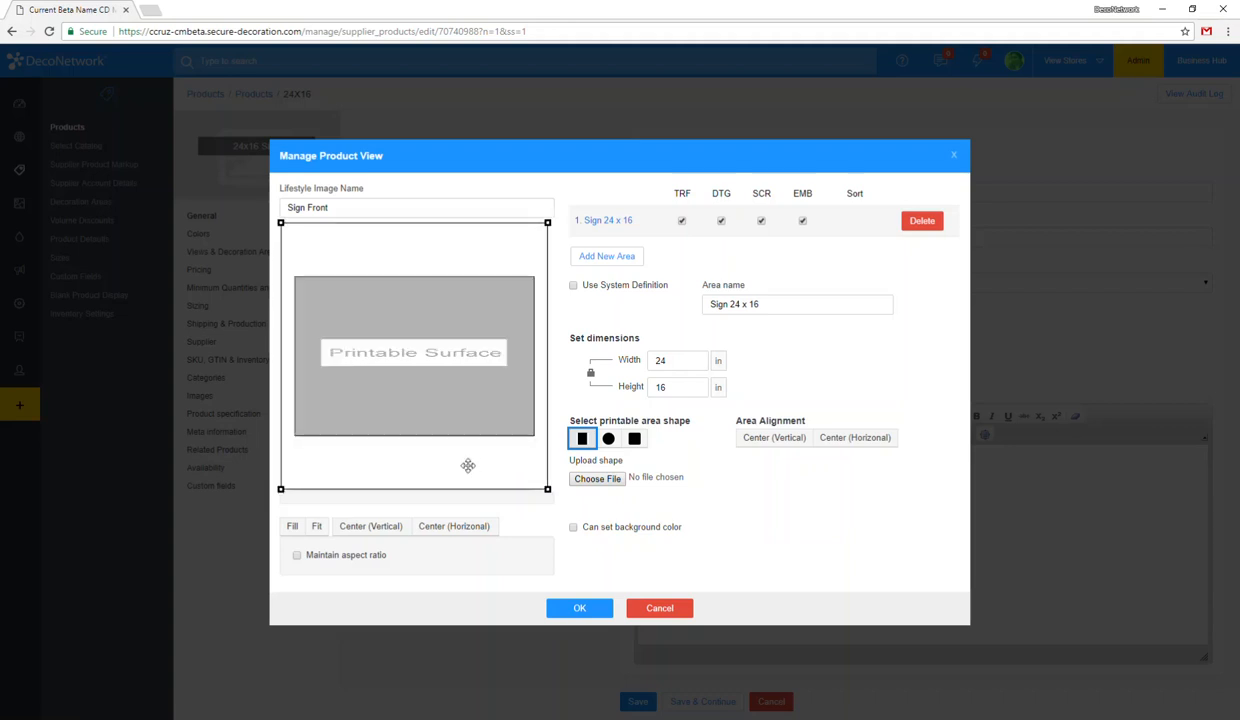
{"action": "left_click", "coordinate": [488, 366]}
{"action": "left_click", "coordinate": [534, 240]}
{"action": "left_click", "coordinate": [363, 302]}
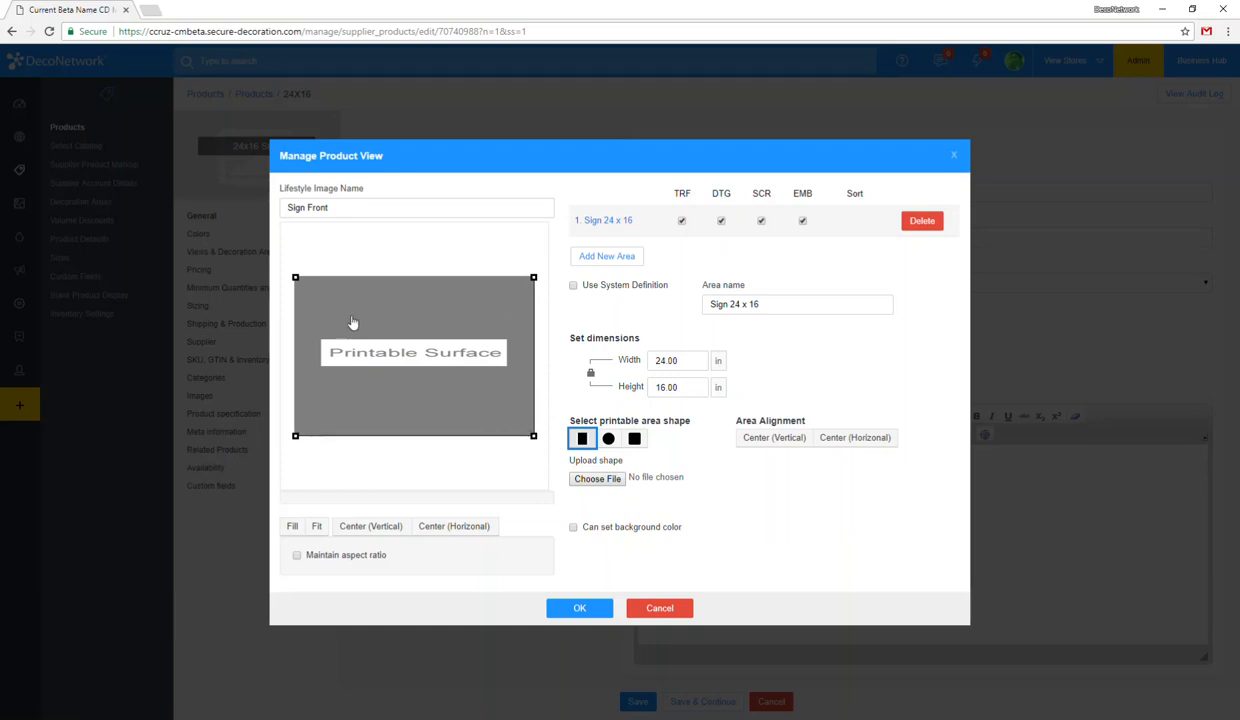
{"action": "left_click", "coordinate": [580, 608]}
Step: Assign the generic color White to the new product view and confirm it
{"action": "left_click", "coordinate": [523, 263]}
{"action": "scroll", "coordinate": [670, 444], "scroll_direction": "down", "scroll_amount": 6}
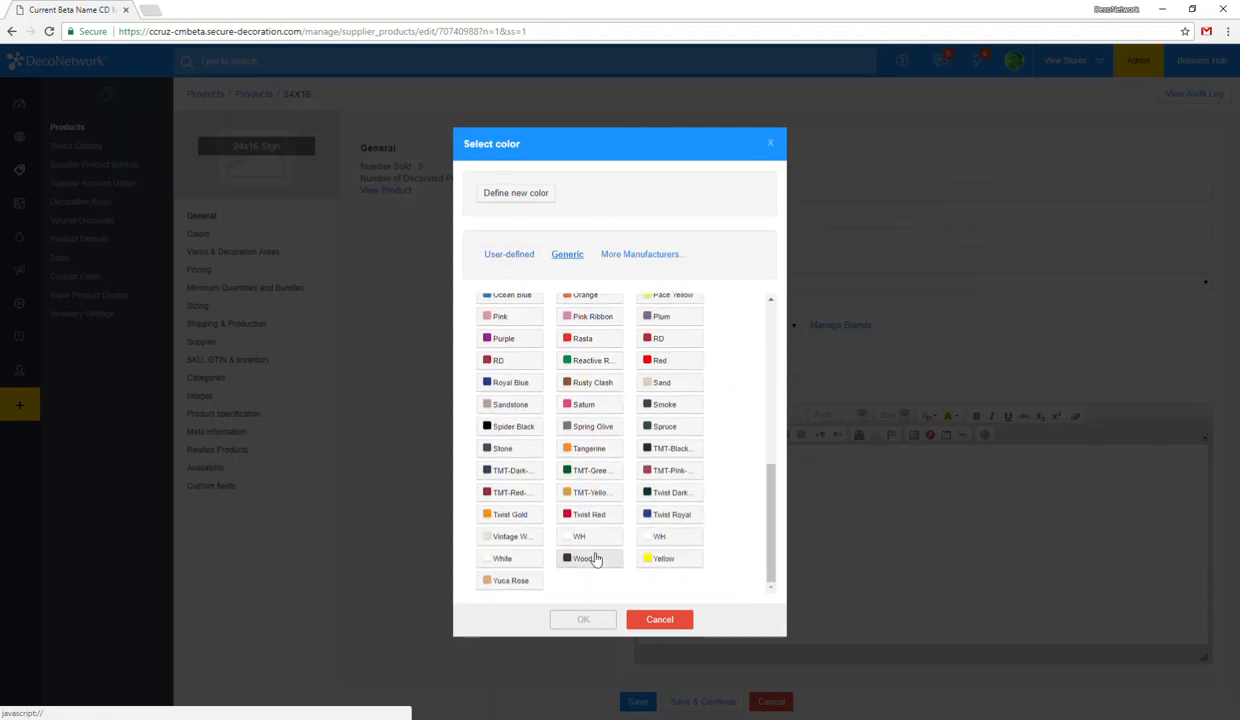
{"action": "left_click", "coordinate": [510, 558]}
{"action": "left_click", "coordinate": [583, 619]}
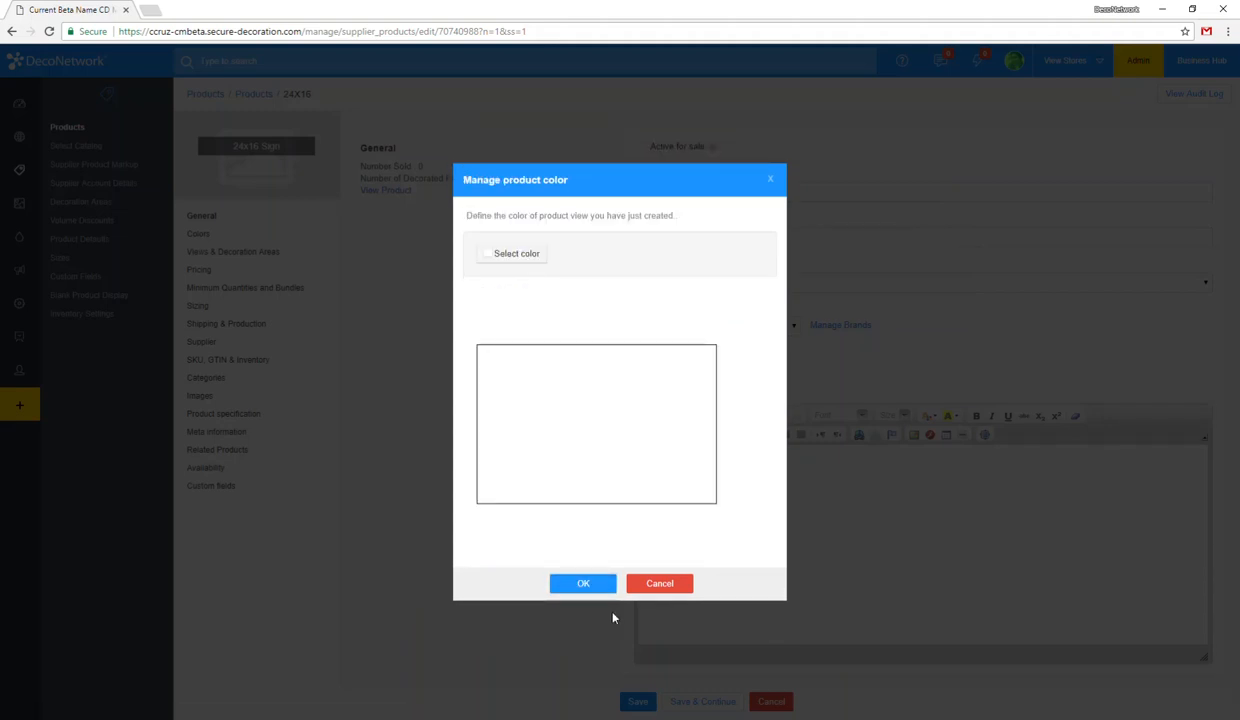
{"action": "left_click", "coordinate": [588, 583]}
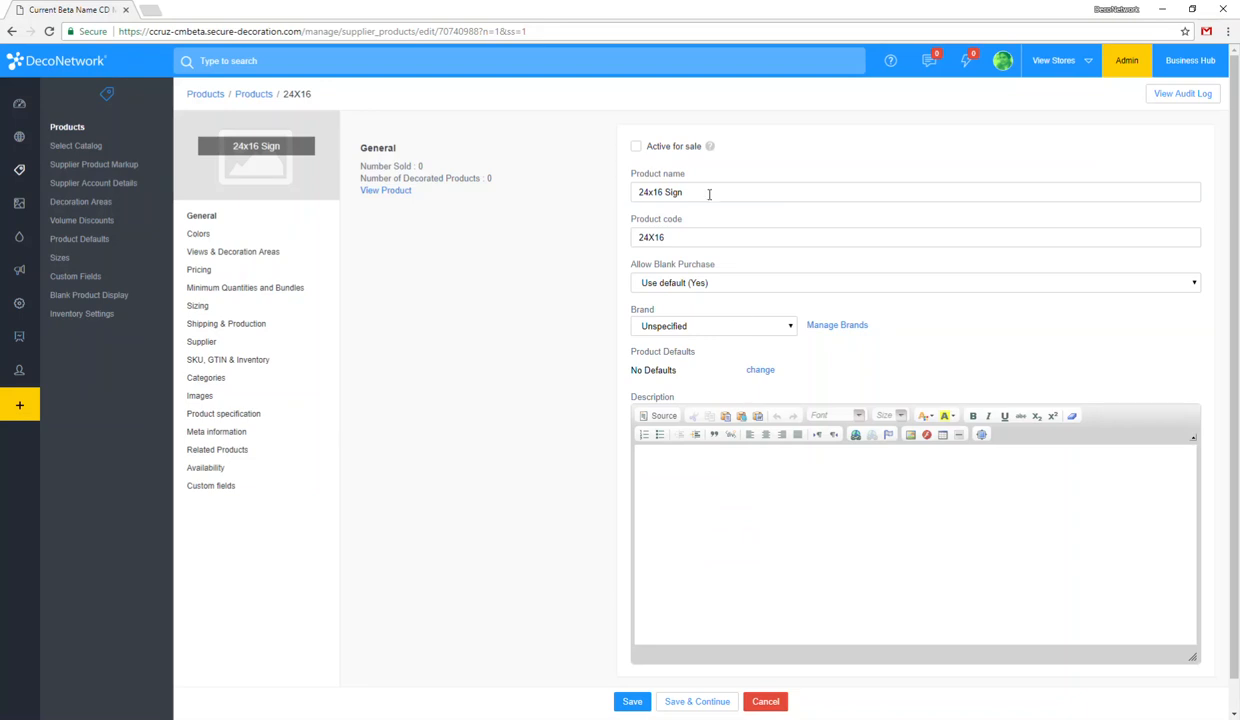
Step: Review the product's color, general and default pricing settings
{"action": "left_click", "coordinate": [207, 237]}
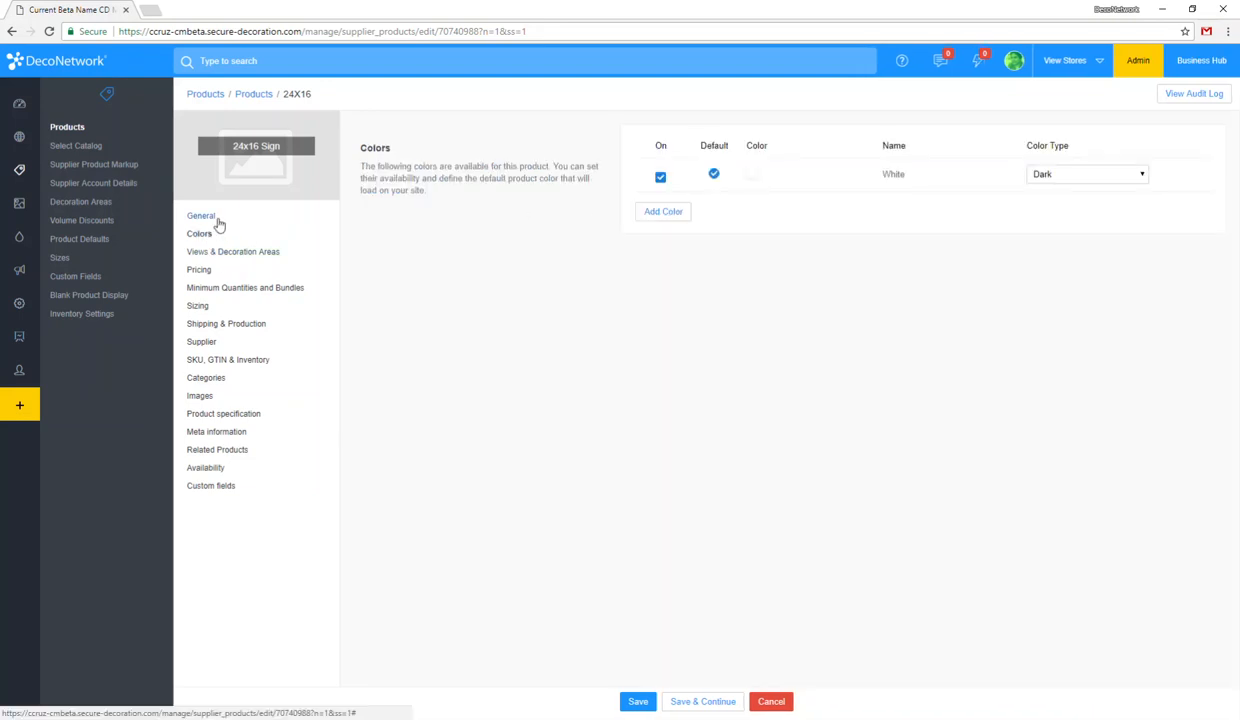
{"action": "left_click", "coordinate": [217, 218]}
{"action": "left_click", "coordinate": [711, 513]}
{"action": "left_click", "coordinate": [227, 271]}
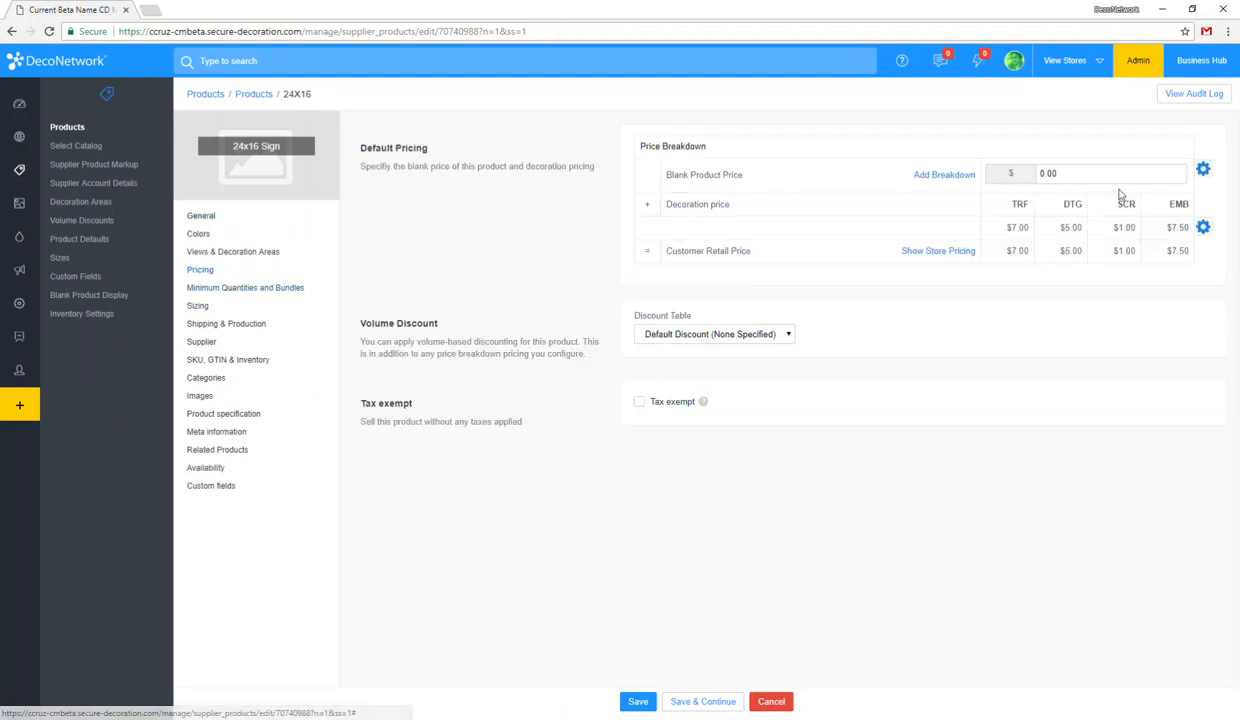
{"action": "left_click_drag", "start_coordinate": [1046, 177], "coordinate": [1023, 178]}
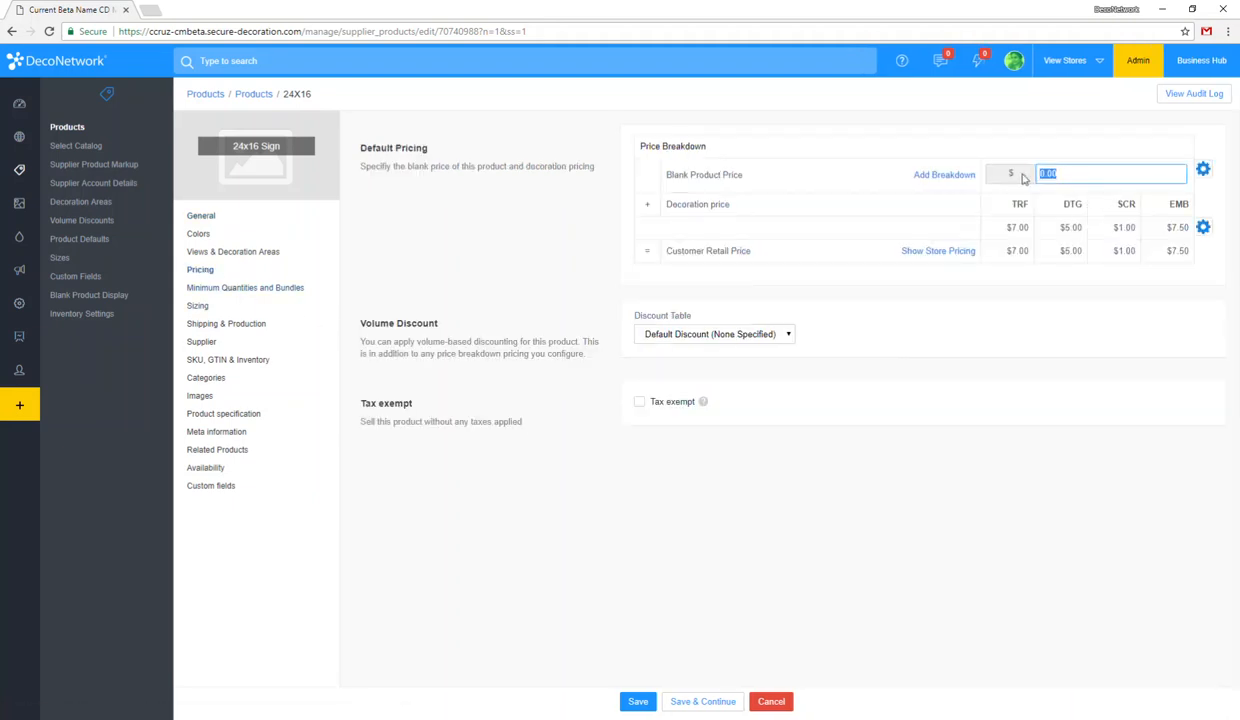
Step: Switch the product's sizing to self-defined sizes and turn off the size field
{"action": "left_click", "coordinate": [232, 310]}
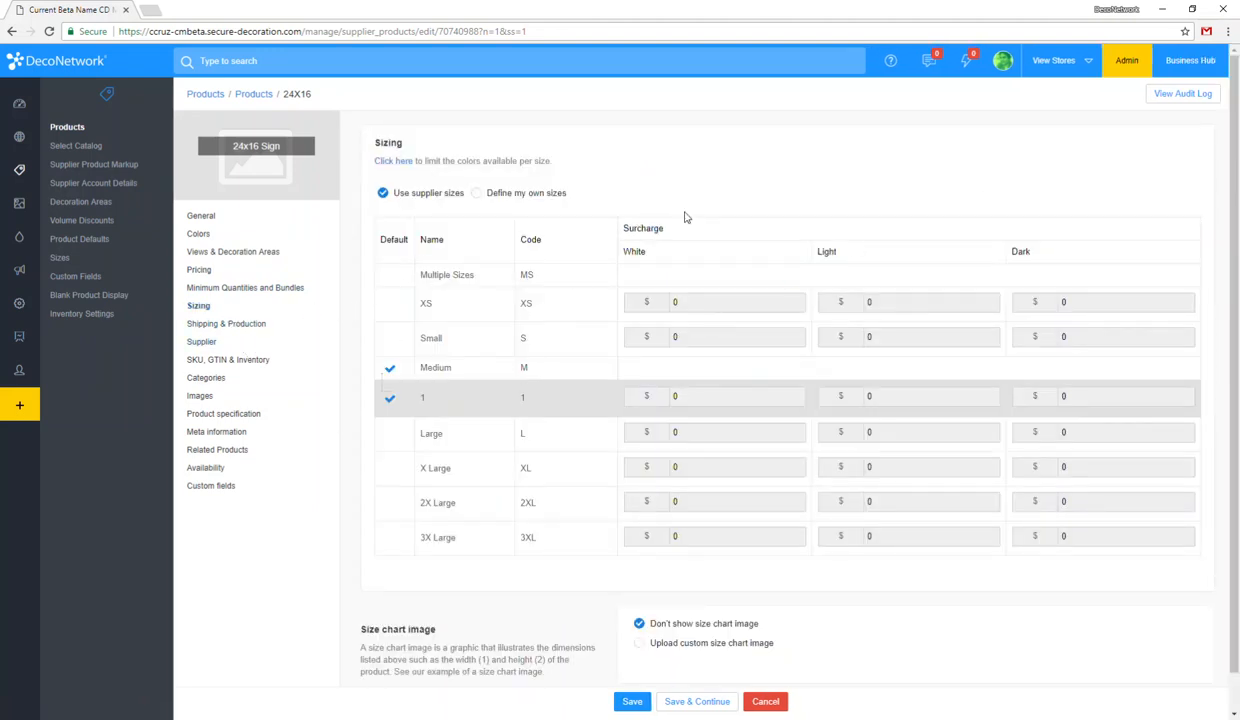
{"action": "left_click", "coordinate": [507, 193]}
{"action": "left_click", "coordinate": [1174, 163]}
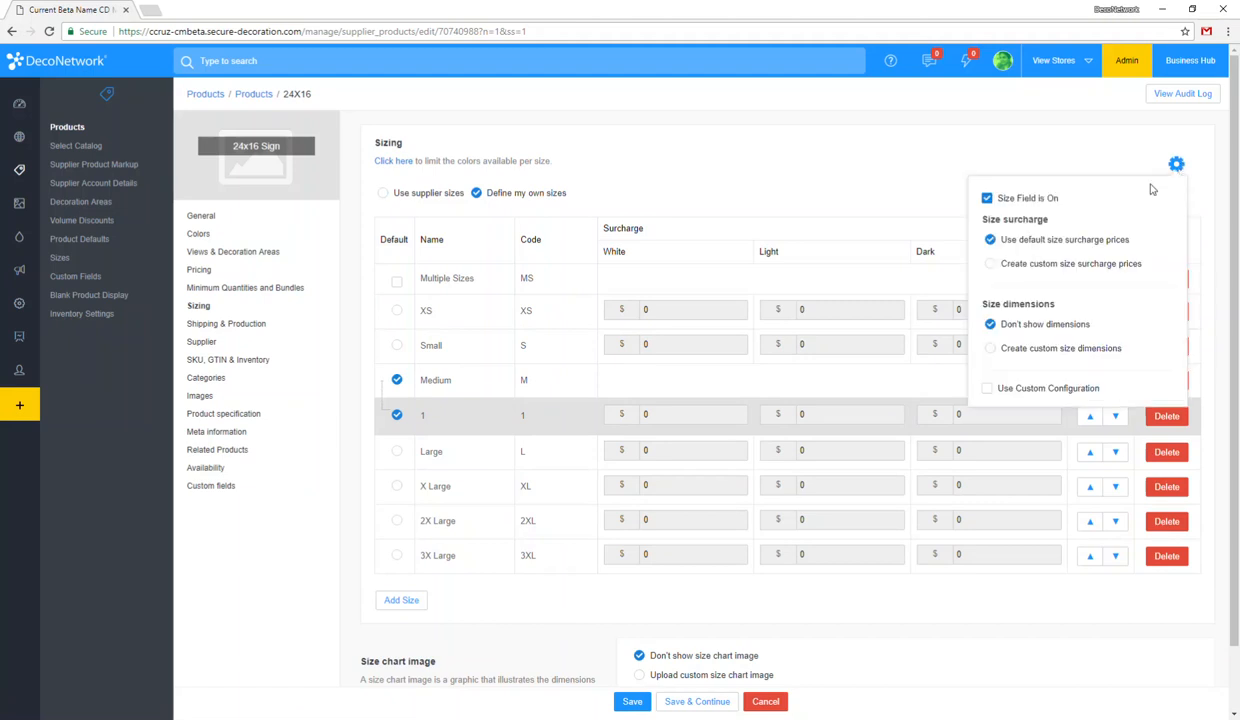
{"action": "left_click", "coordinate": [1027, 200]}
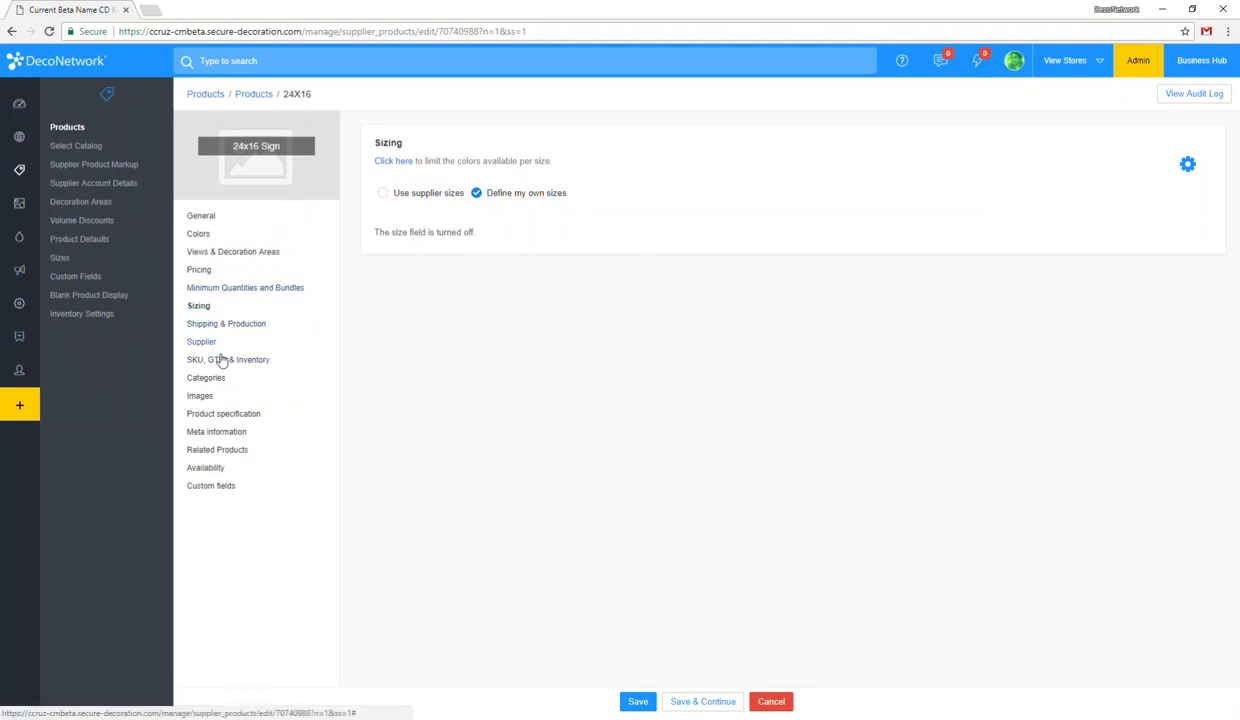
Step: Make the 24x16 Sign product active for sale, save it, and continue past the product view rendering
{"action": "left_click", "coordinate": [201, 215]}
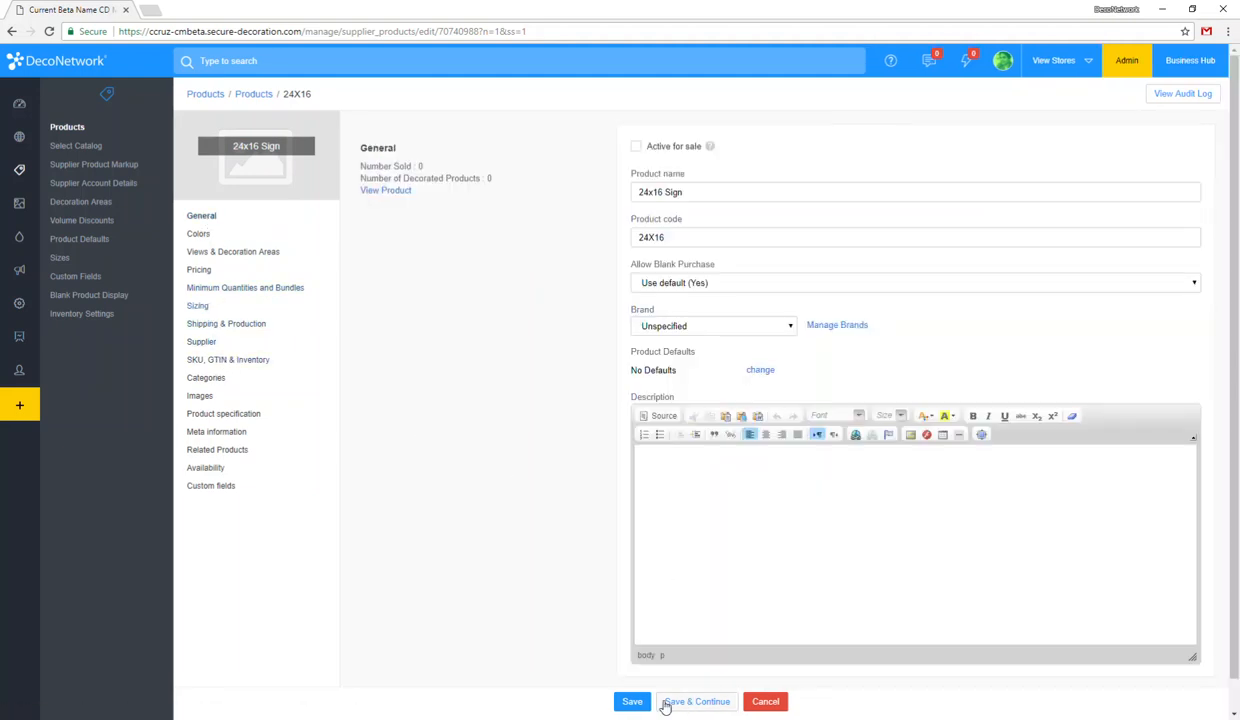
{"action": "left_click", "coordinate": [655, 147]}
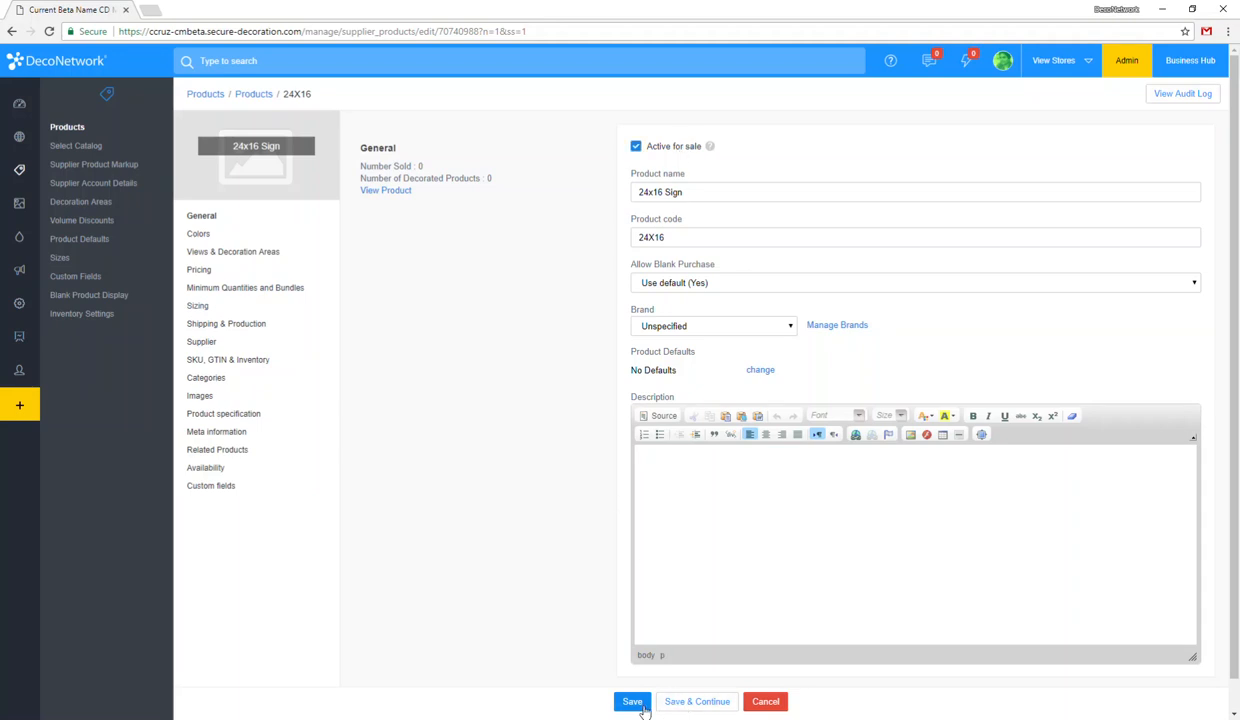
{"action": "left_click", "coordinate": [638, 701]}
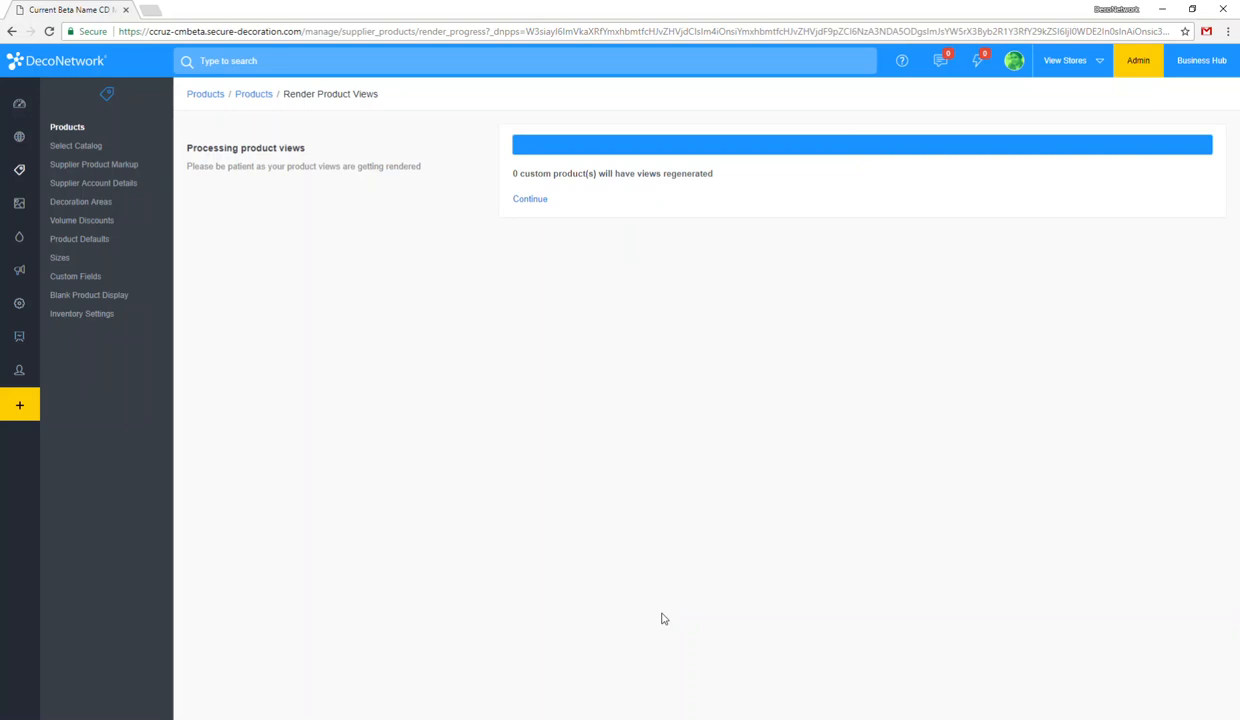
{"action": "left_click", "coordinate": [544, 204]}
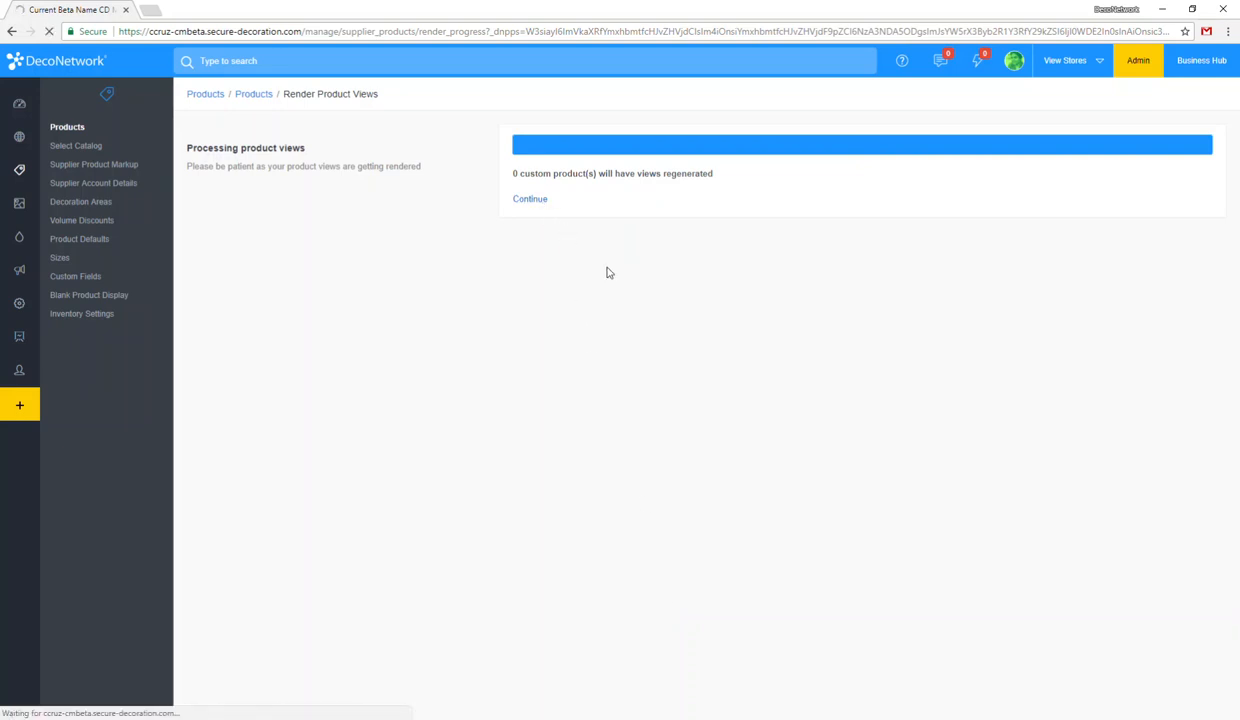
Step: Find the 24x16 Sign on the last page of the product list and view it in the store, ready for decorating
{"action": "scroll", "coordinate": [606, 424], "scroll_direction": "down", "scroll_amount": 5}
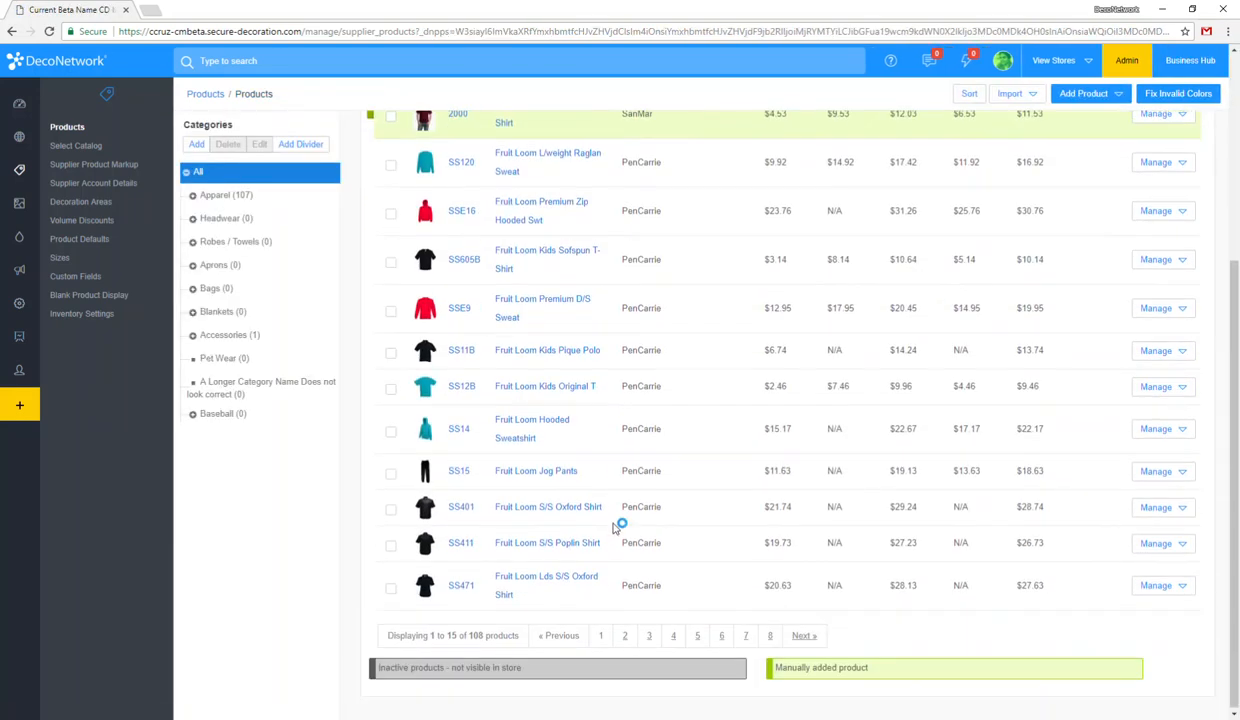
{"action": "left_click", "coordinate": [769, 635]}
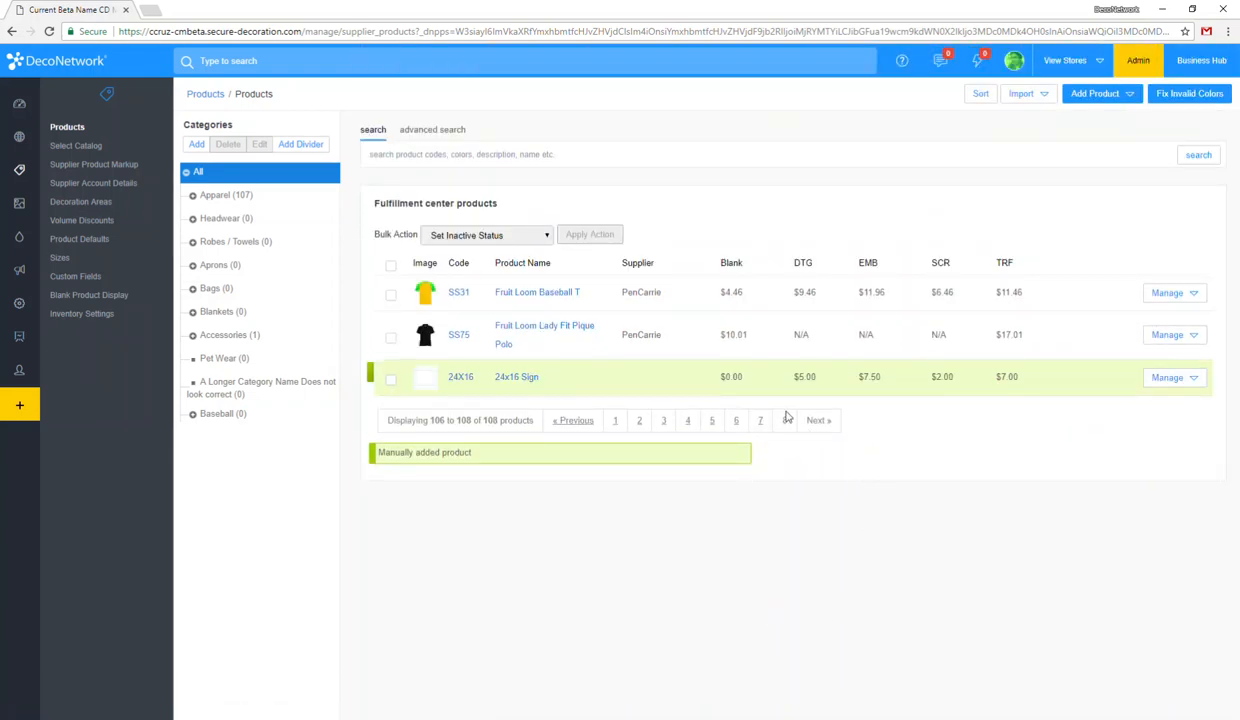
{"action": "left_click", "coordinate": [1168, 378]}
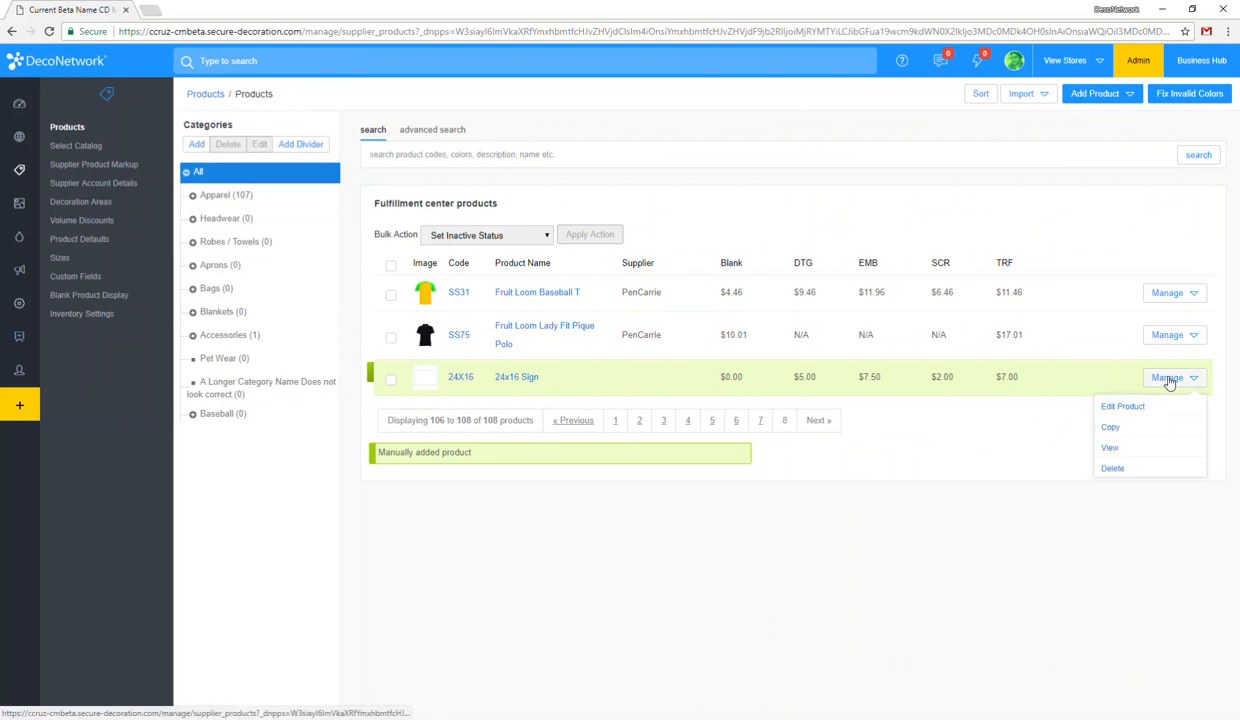
{"action": "left_click", "coordinate": [1112, 449]}
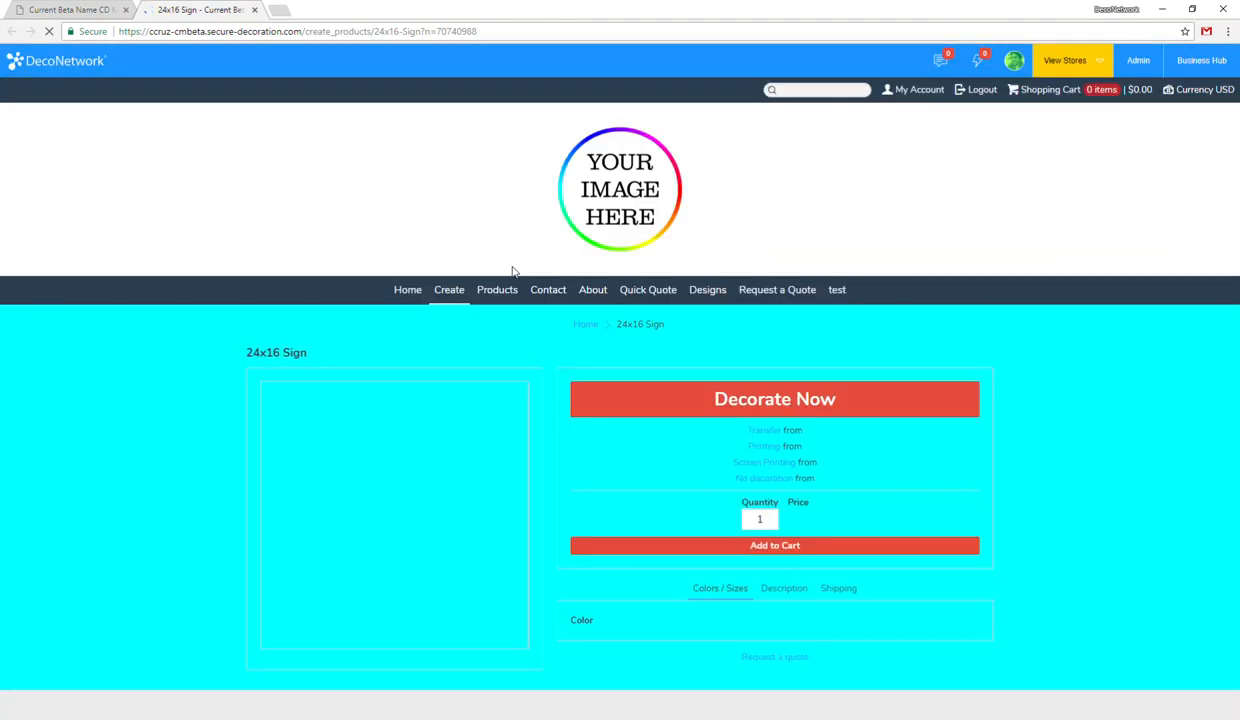
{"action": "scroll", "coordinate": [512, 270], "scroll_direction": "down", "scroll_amount": 2}
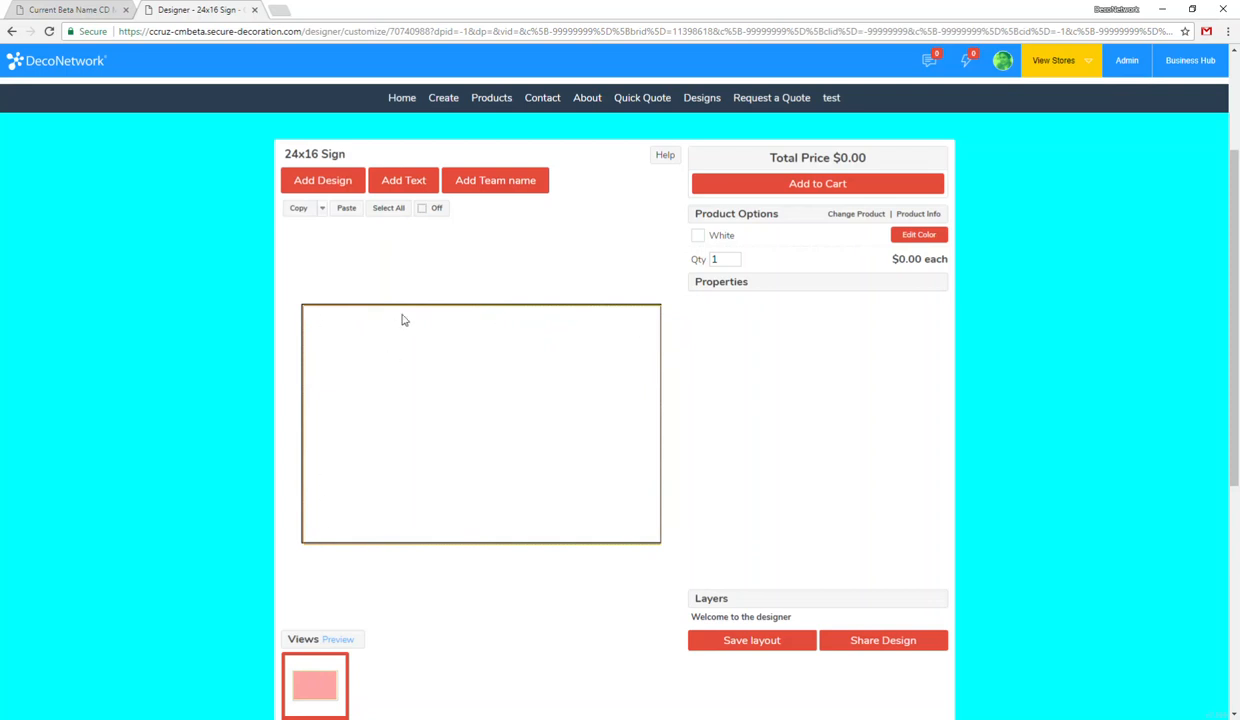
Step: Add the printing text "GO PANTHERS!" to the sign and shrink it proportionally to about 20.47 x 2.11 in
{"action": "left_click", "coordinate": [403, 183]}
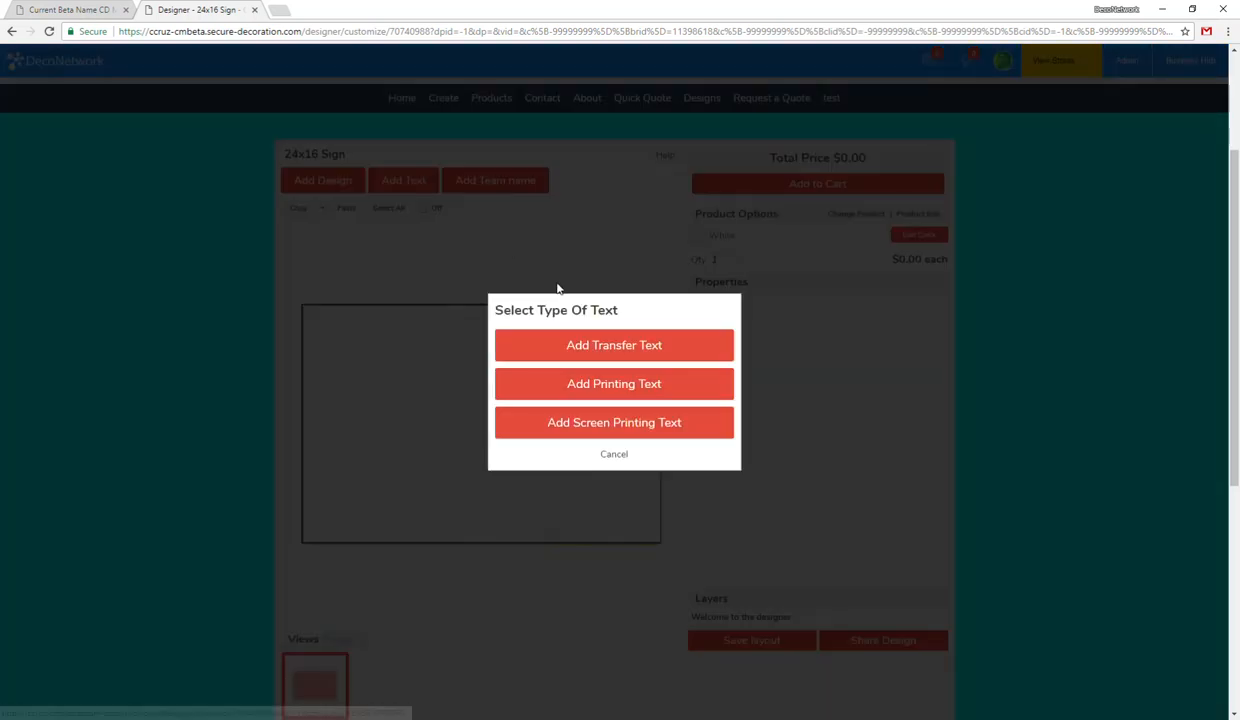
{"action": "left_click", "coordinate": [637, 390]}
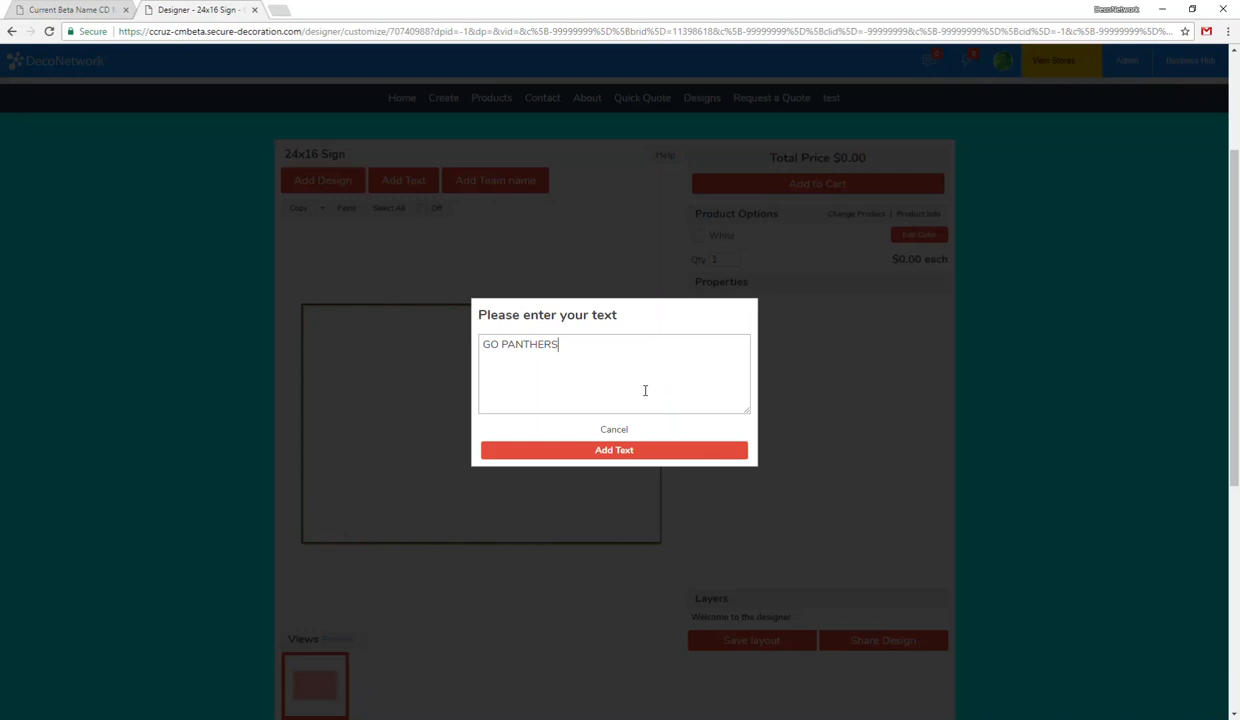
{"action": "left_click", "coordinate": [634, 447]}
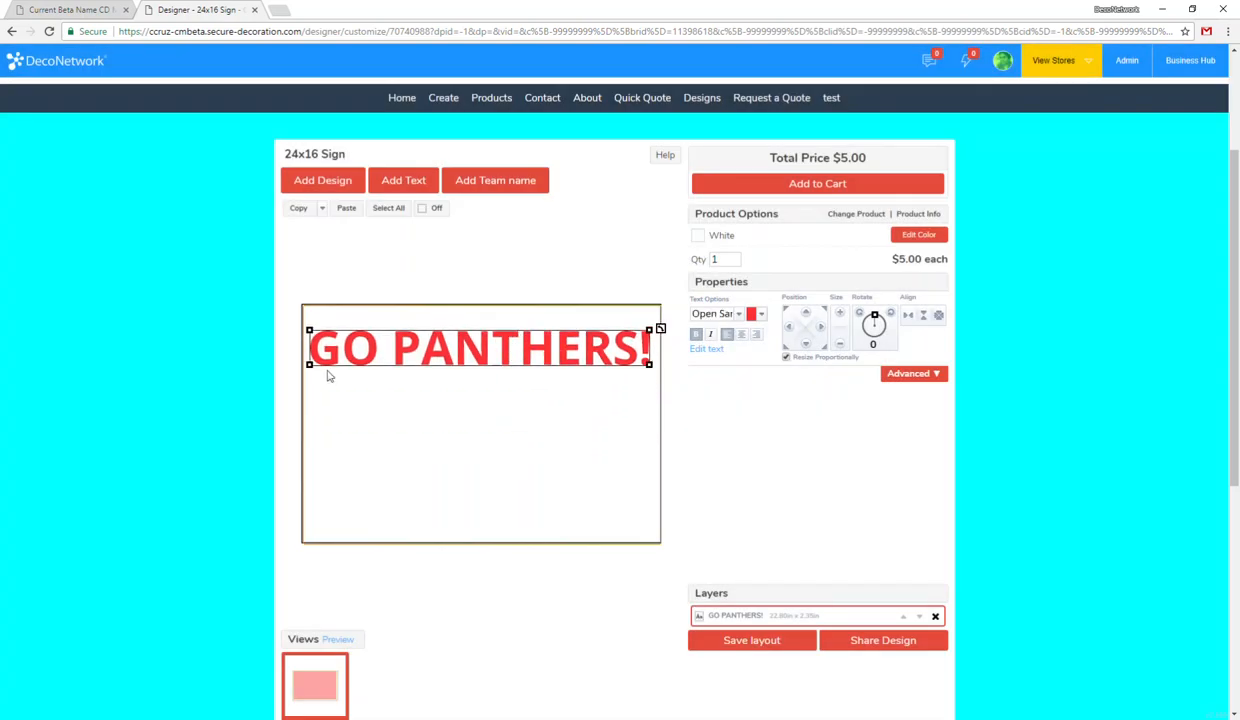
{"action": "left_click_drag", "start_coordinate": [309, 365], "coordinate": [343, 362]}
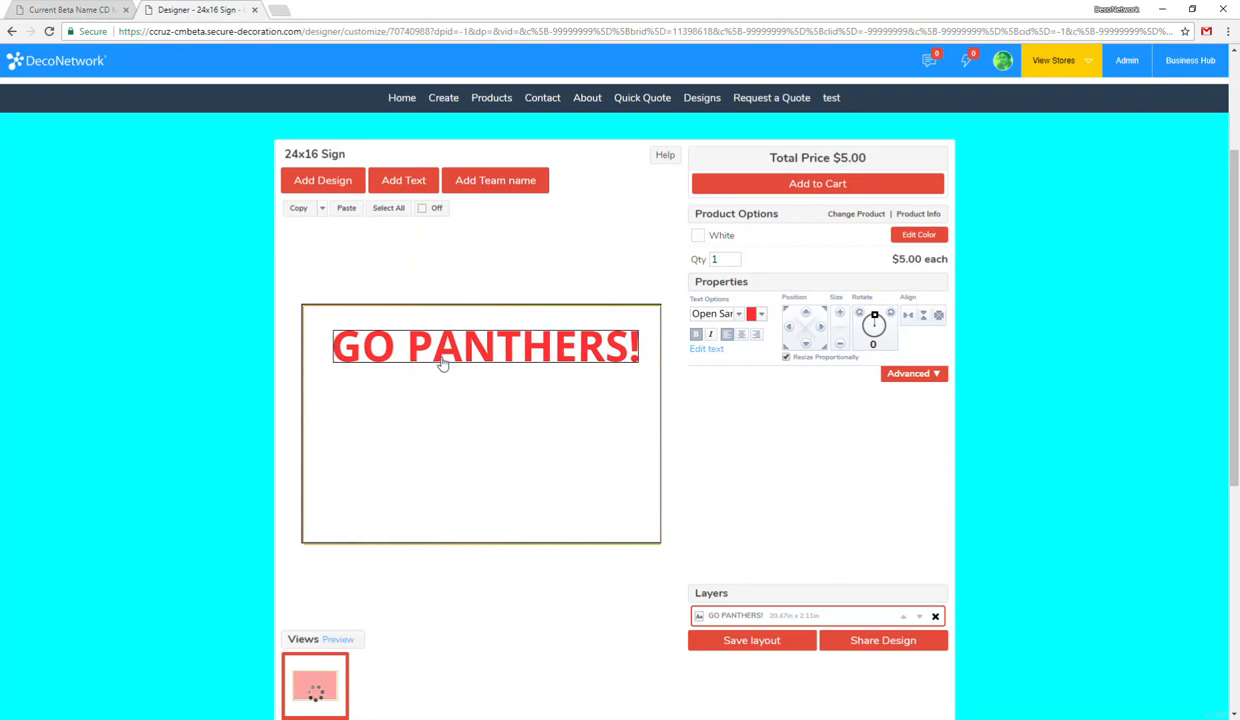